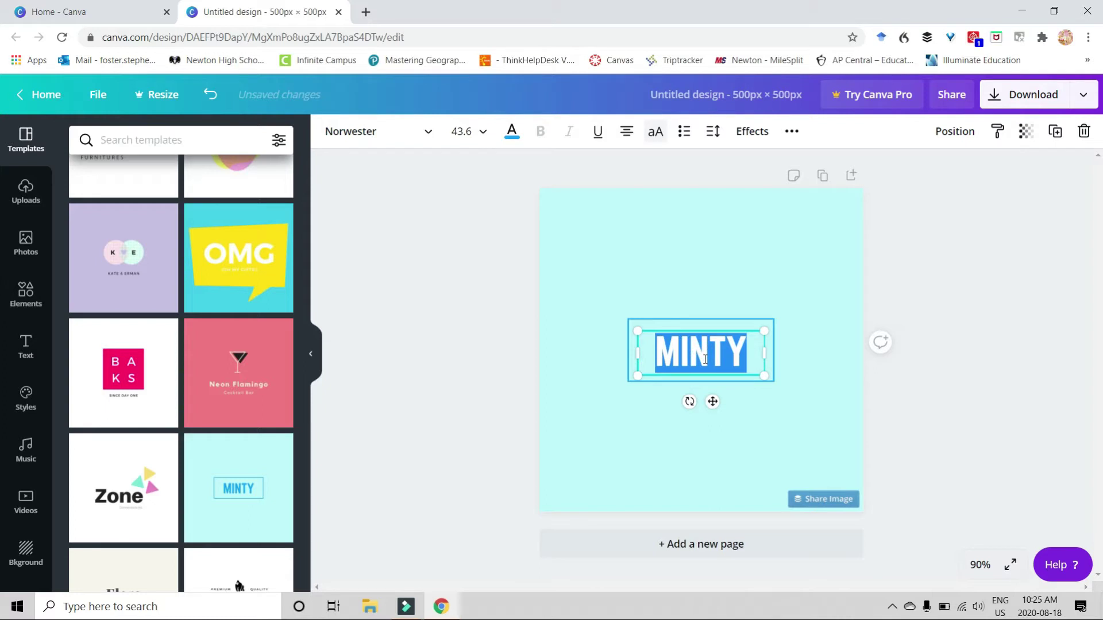
- Replace the logo text MINTY with "UNIT 2" and open the design's download options
{"action": "type", "text": "UNIT 2"}
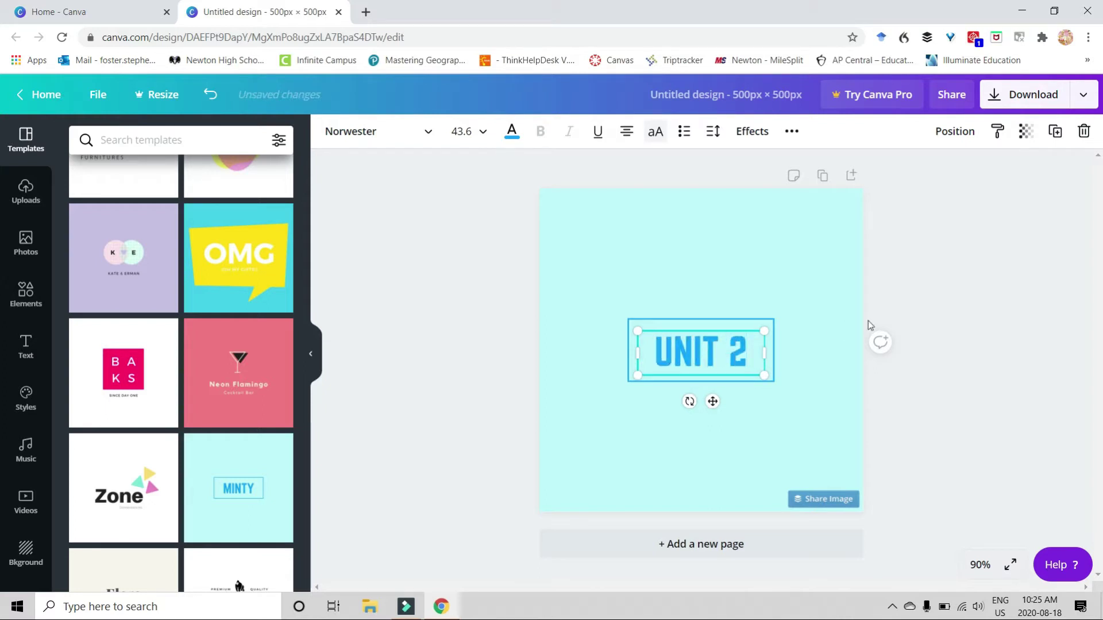
{"action": "left_click", "coordinate": [925, 301]}
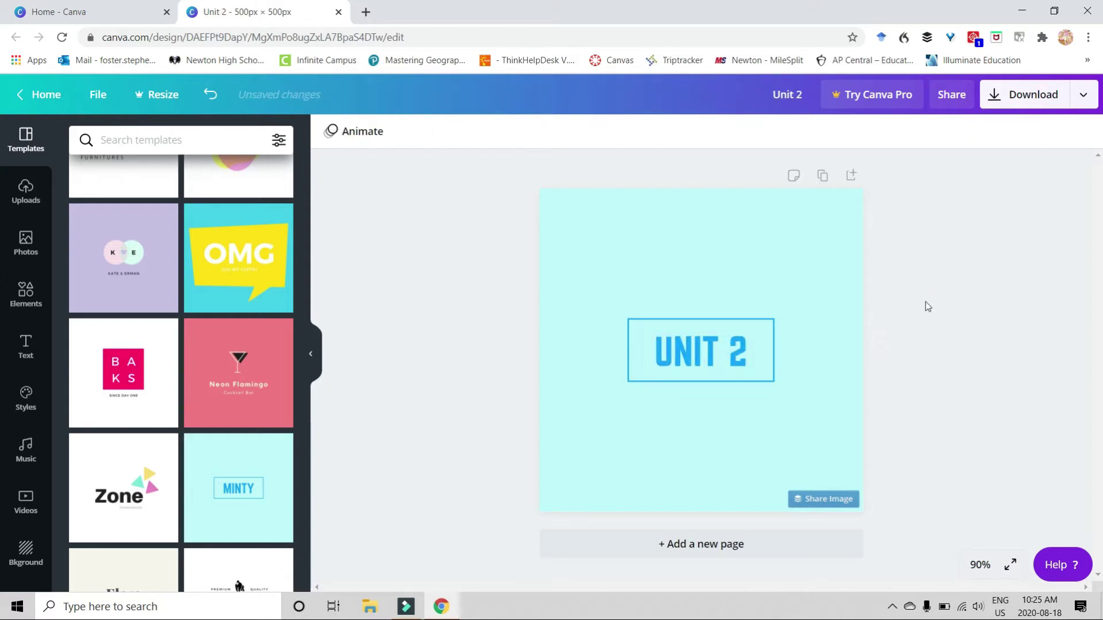
{"action": "left_click", "coordinate": [1009, 100]}
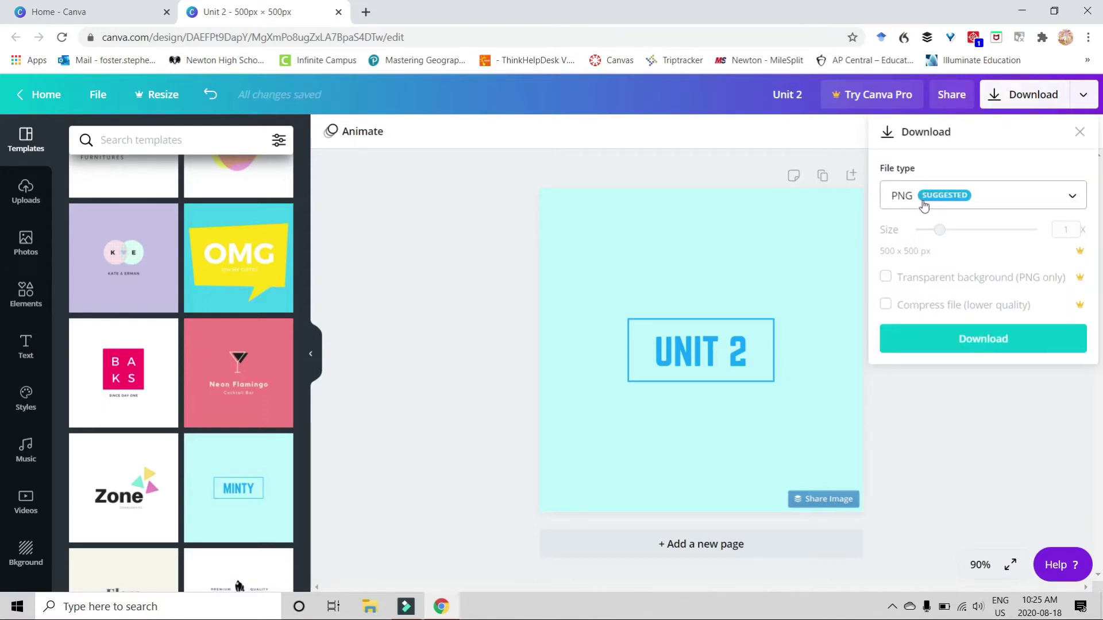
- Animate the page with the Block style and set its timing to 20.0 seconds
{"action": "left_click", "coordinate": [375, 138]}
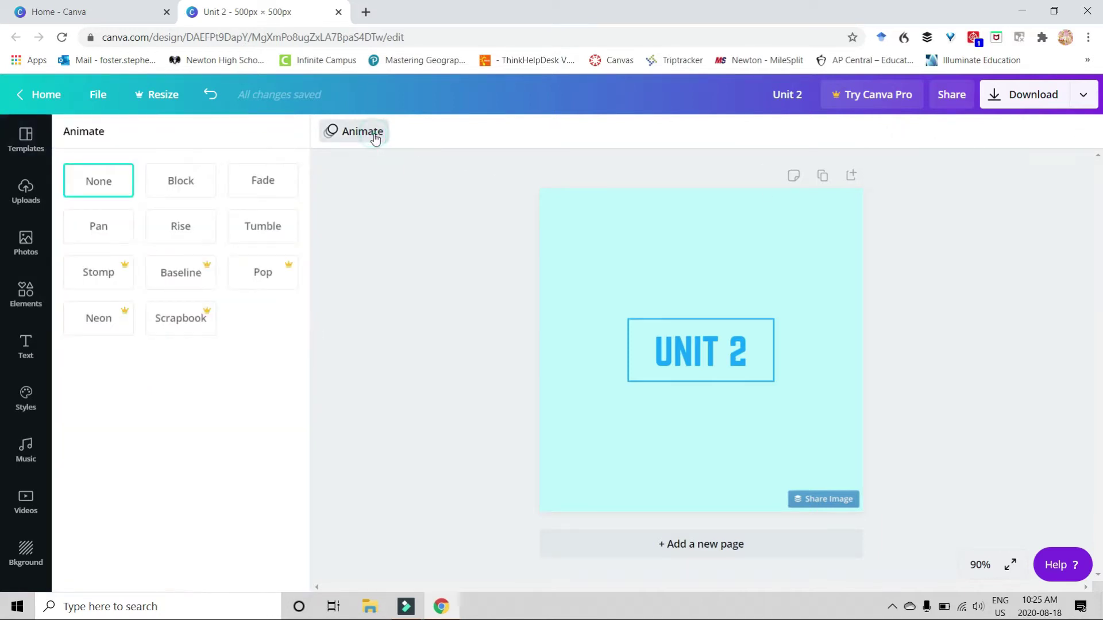
{"action": "left_click", "coordinate": [182, 194]}
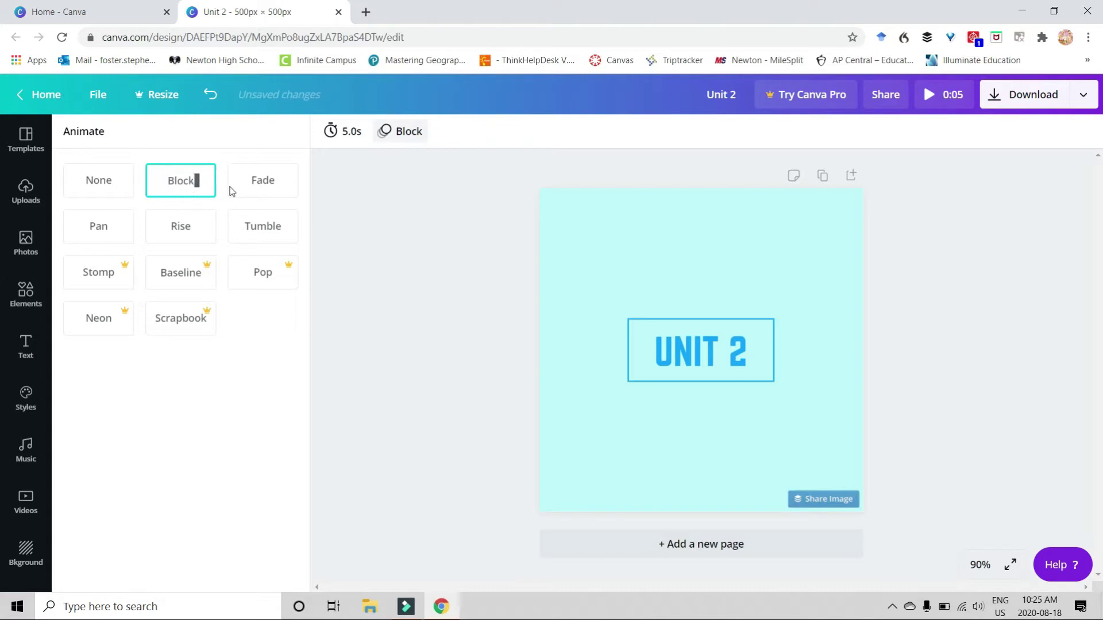
{"action": "left_click", "coordinate": [356, 134]}
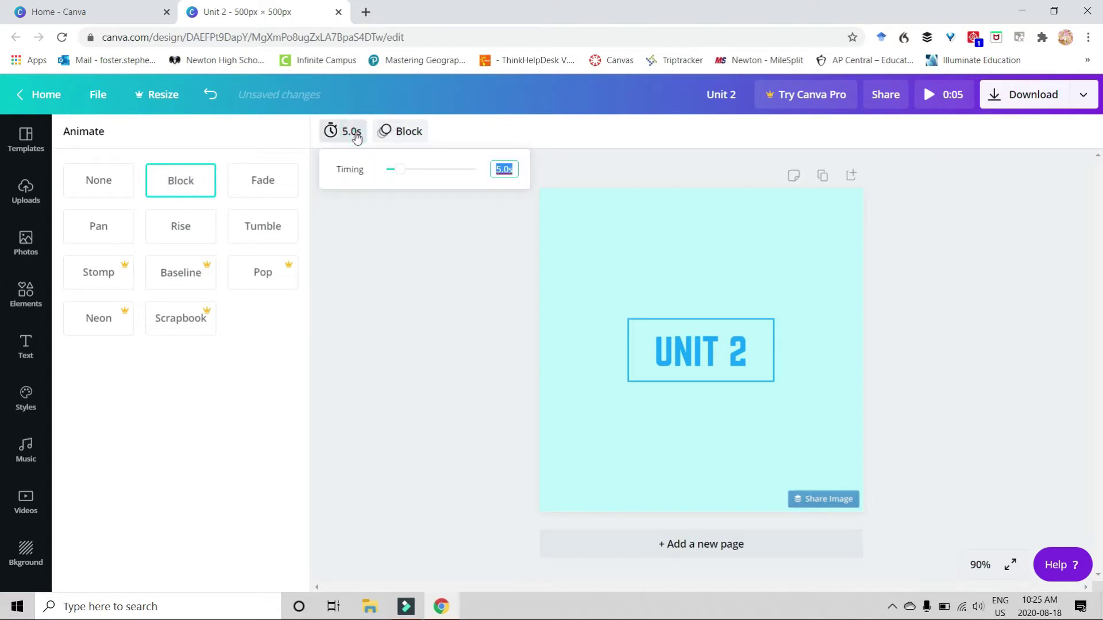
{"action": "left_click_drag", "start_coordinate": [402, 174], "coordinate": [447, 176]}
{"action": "left_click", "coordinate": [446, 212]}
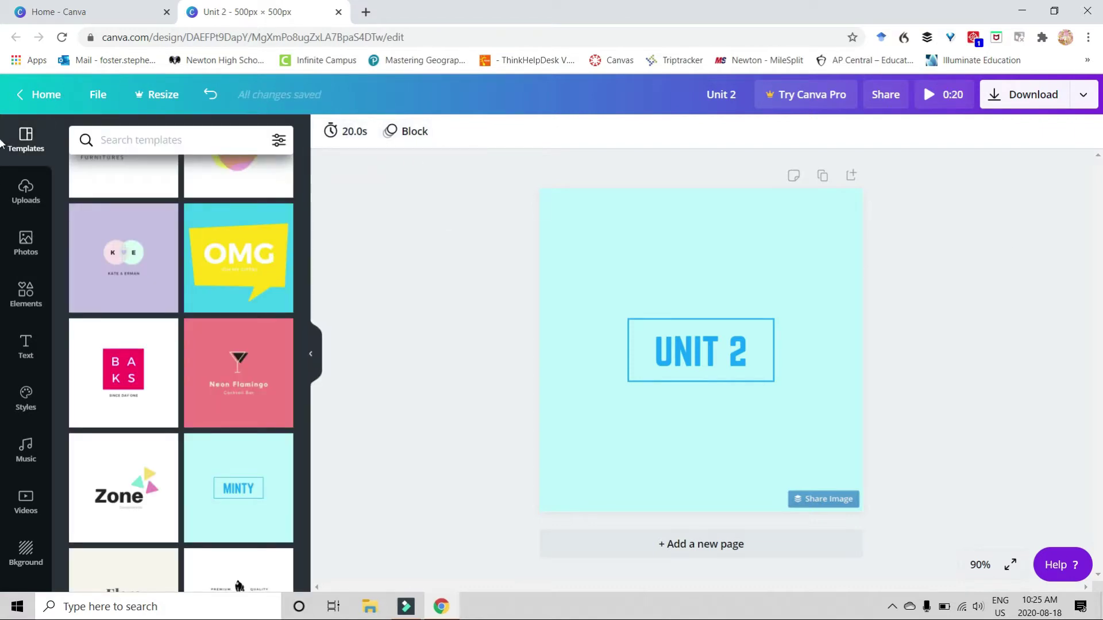
- Download the animated design as a GIF and return to editing
{"action": "left_click", "coordinate": [1040, 102]}
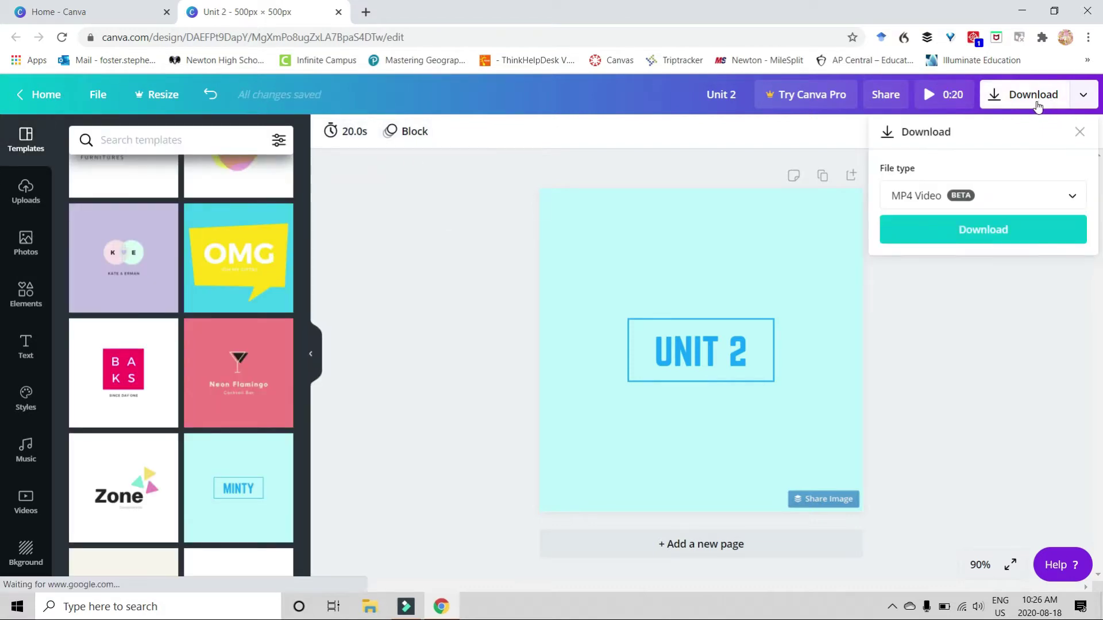
{"action": "left_click", "coordinate": [934, 202]}
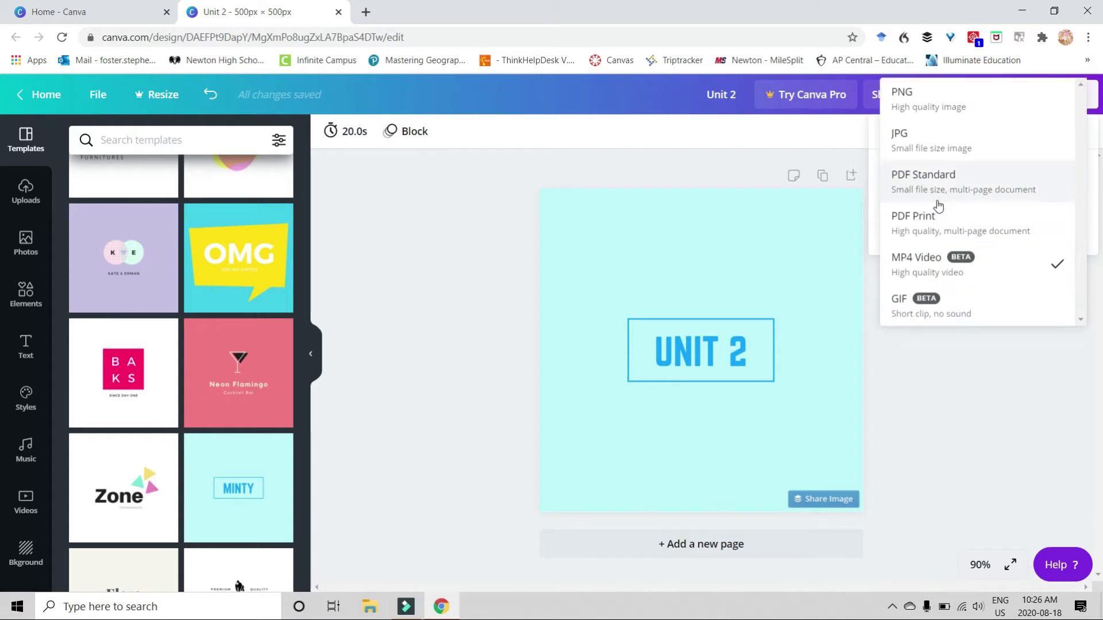
{"action": "left_click", "coordinate": [919, 310]}
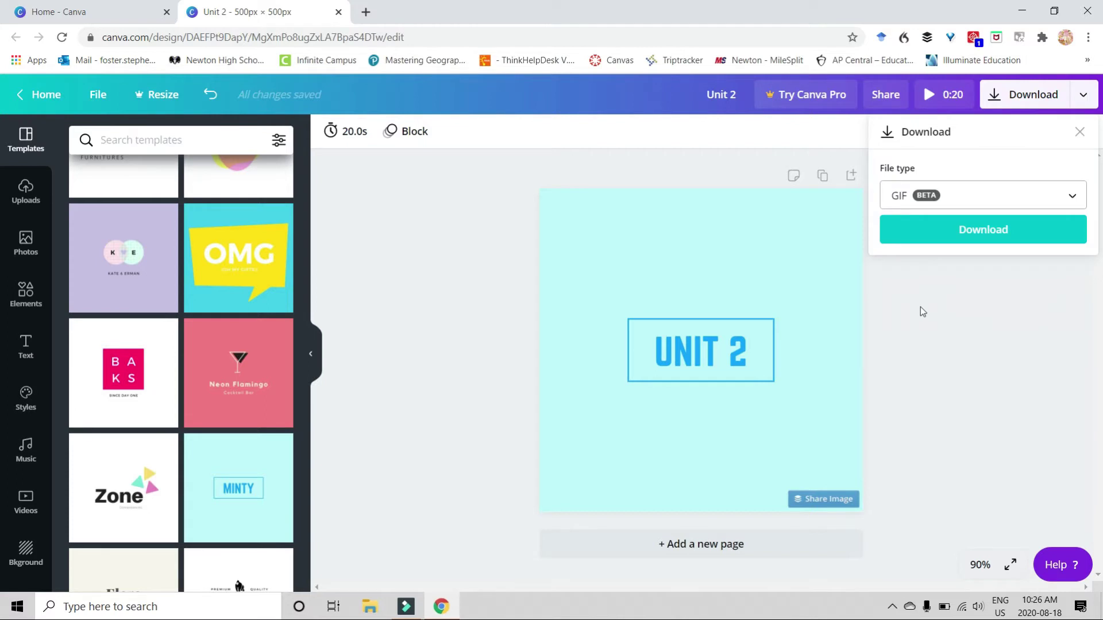
{"action": "left_click", "coordinate": [988, 233]}
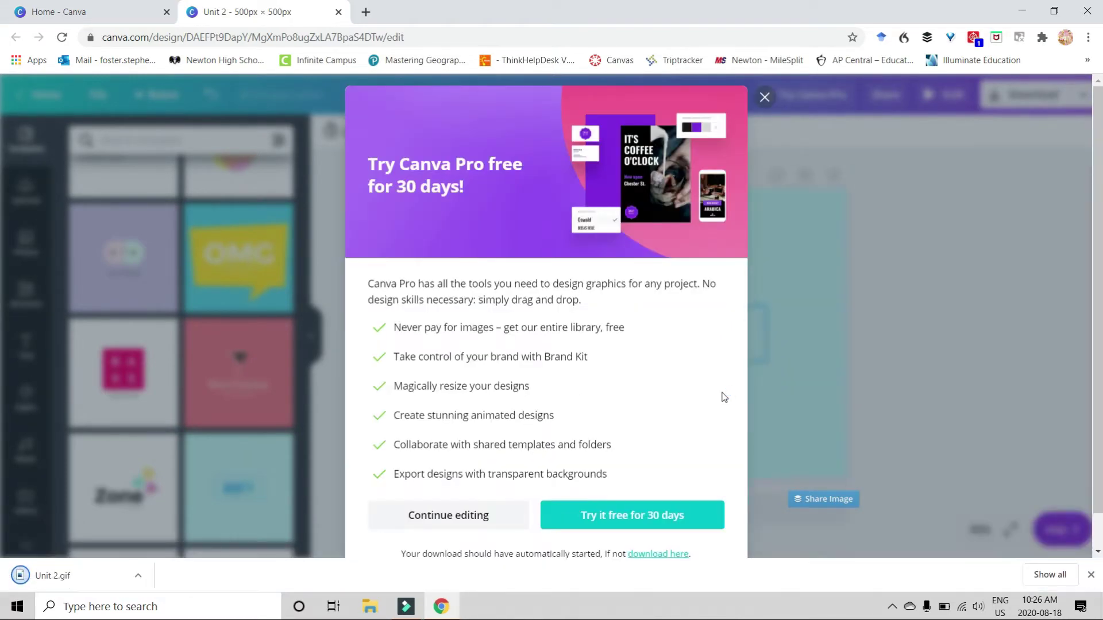
{"action": "left_click", "coordinate": [451, 514]}
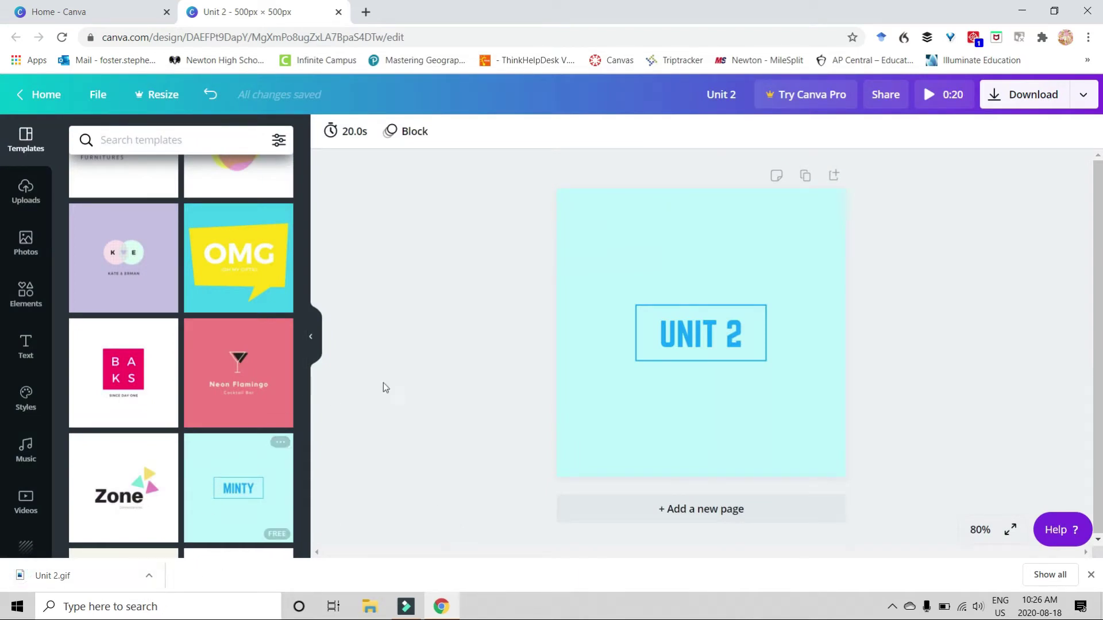
- Clear the page by deleting the mint background, the rectangular frame and the "UNIT 2" text
{"action": "left_click", "coordinate": [591, 231]}
{"action": "key", "text": "Delete"}
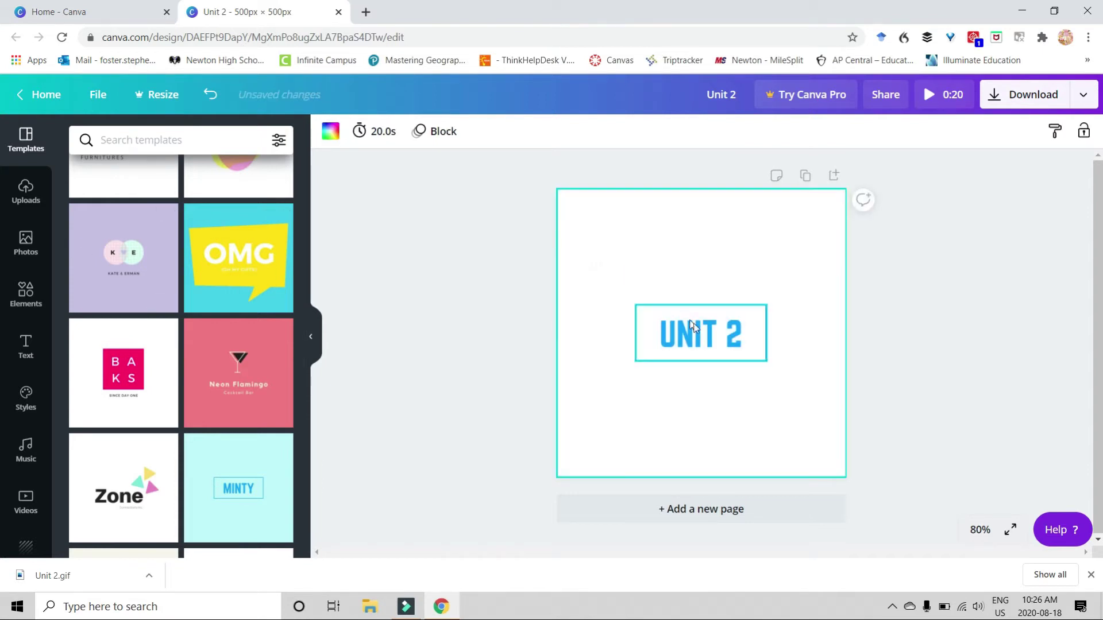
{"action": "left_click", "coordinate": [683, 309]}
{"action": "left_click", "coordinate": [689, 333]}
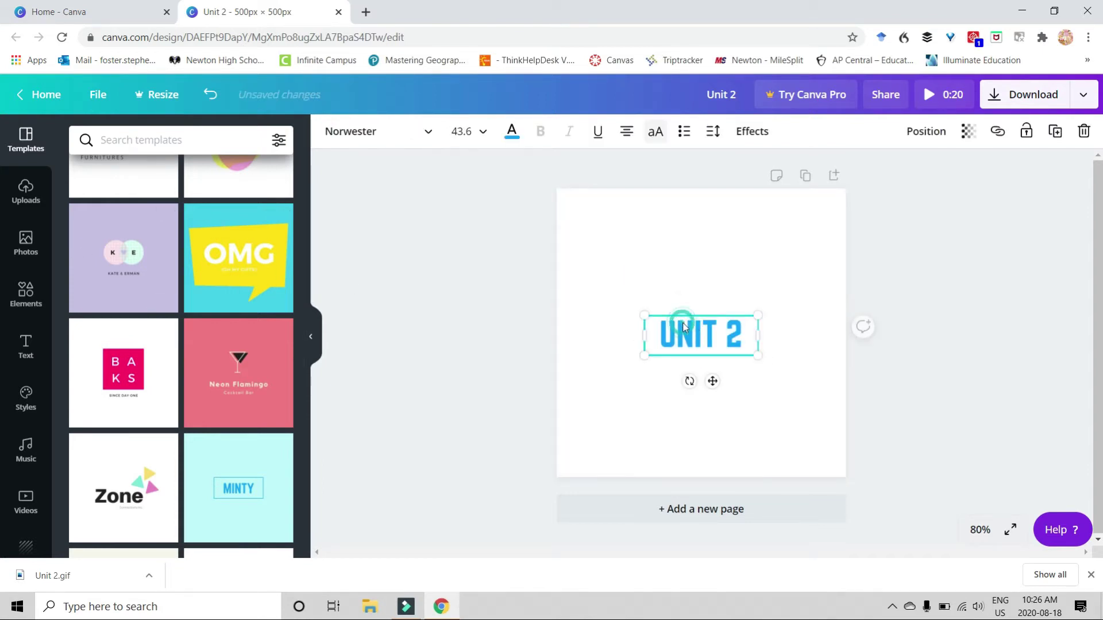
{"action": "key", "text": "Delete"}
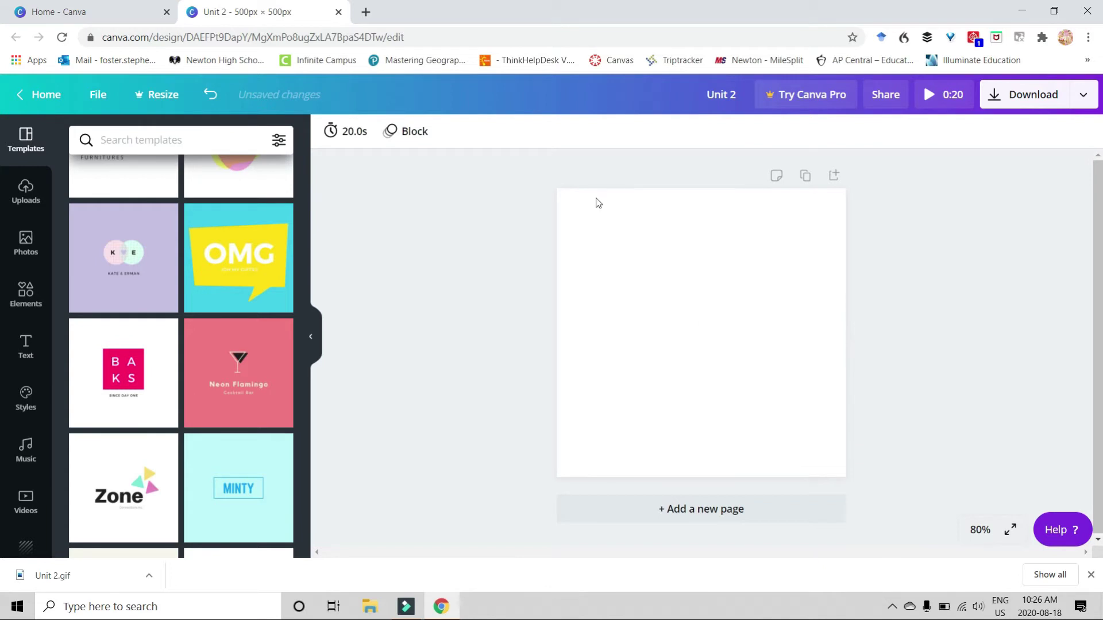
- Search the photo library for "ancient"
{"action": "left_click", "coordinate": [36, 250]}
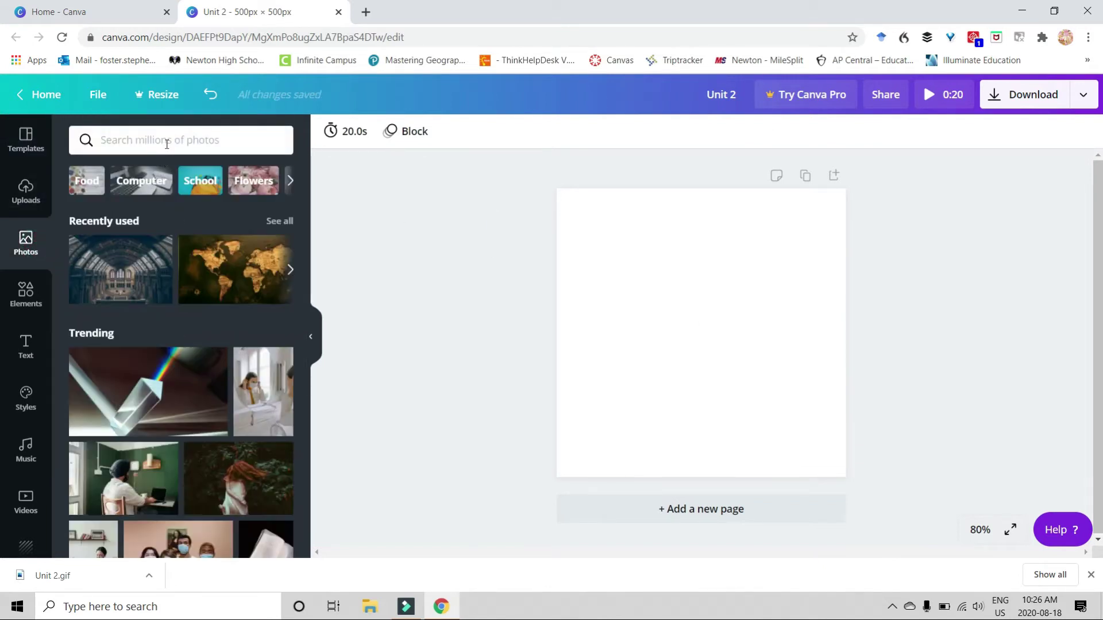
{"action": "left_click", "coordinate": [167, 143]}
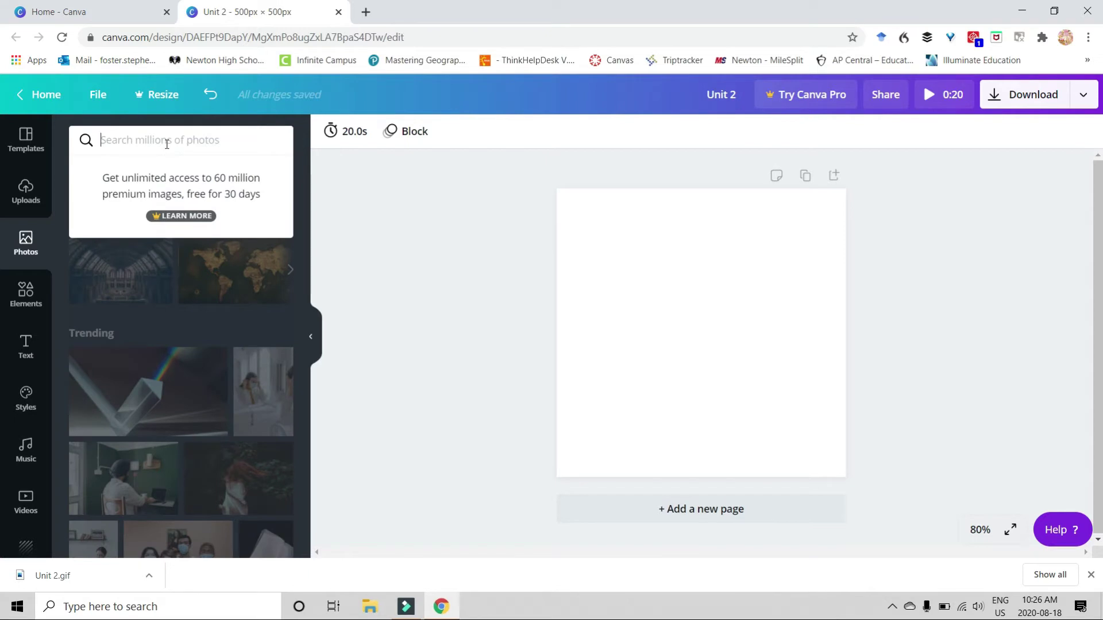
{"action": "type", "text": "ancient"}
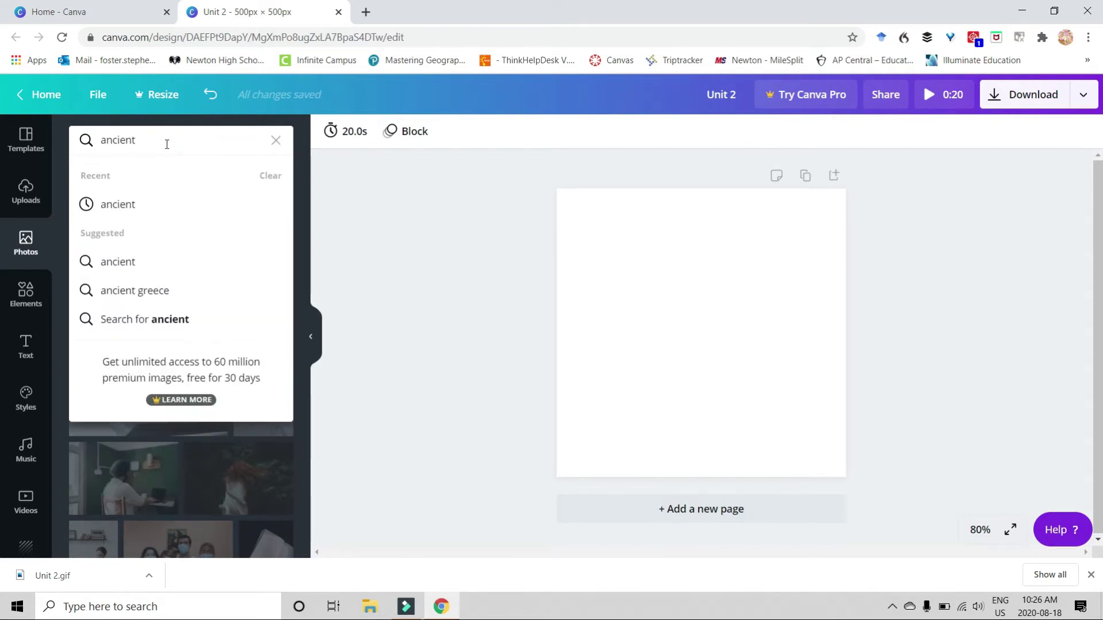
{"action": "key", "text": "Return"}
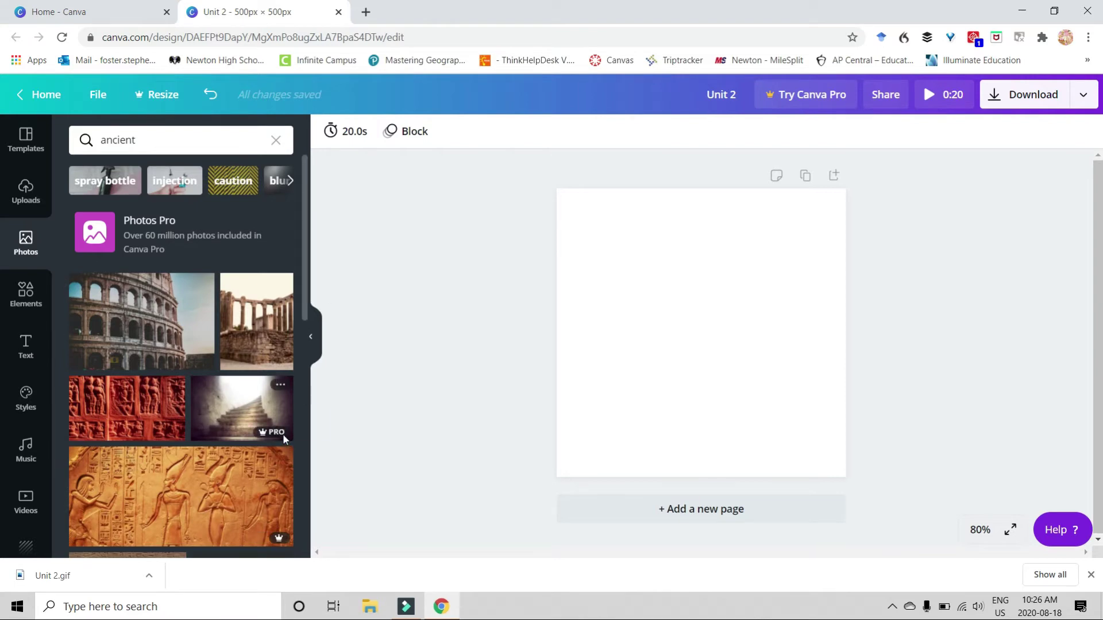
- Add the brown hieroglyph-carved stone photo and enlarge it, centred, to cover the whole page
{"action": "scroll", "coordinate": [283, 437], "scroll_direction": "down", "scroll_amount": 1}
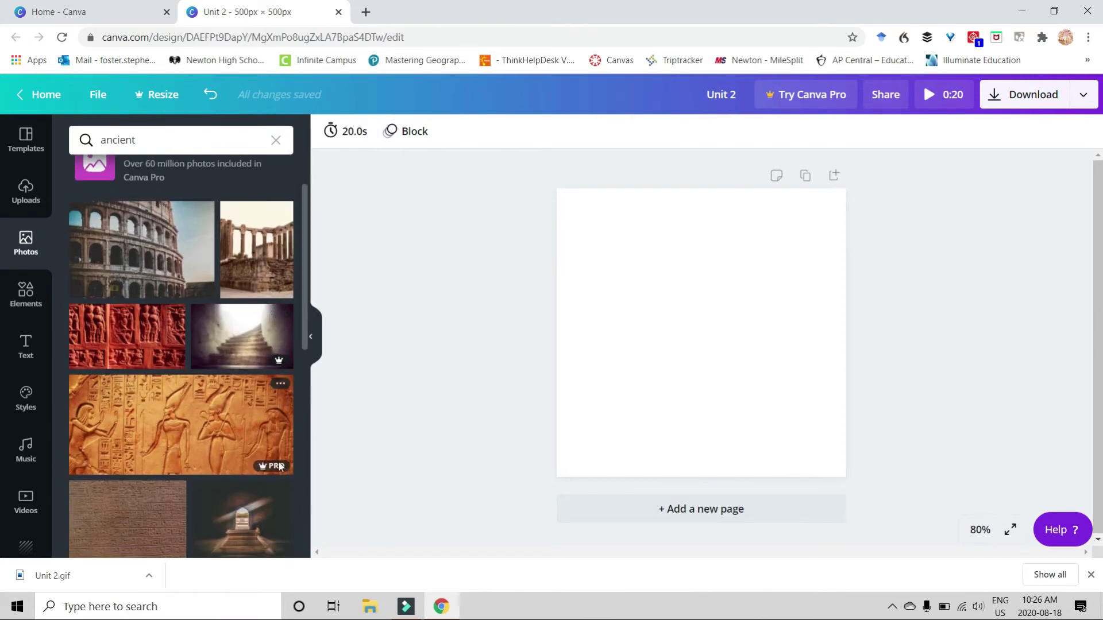
{"action": "scroll", "coordinate": [258, 454], "scroll_direction": "down", "scroll_amount": 2}
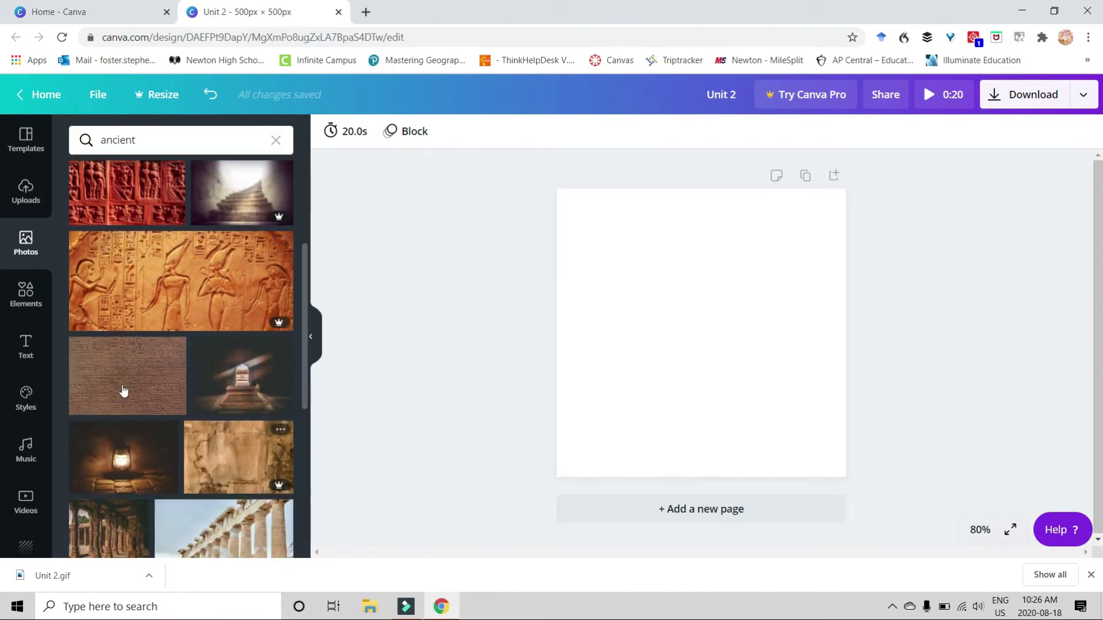
{"action": "left_click", "coordinate": [145, 406]}
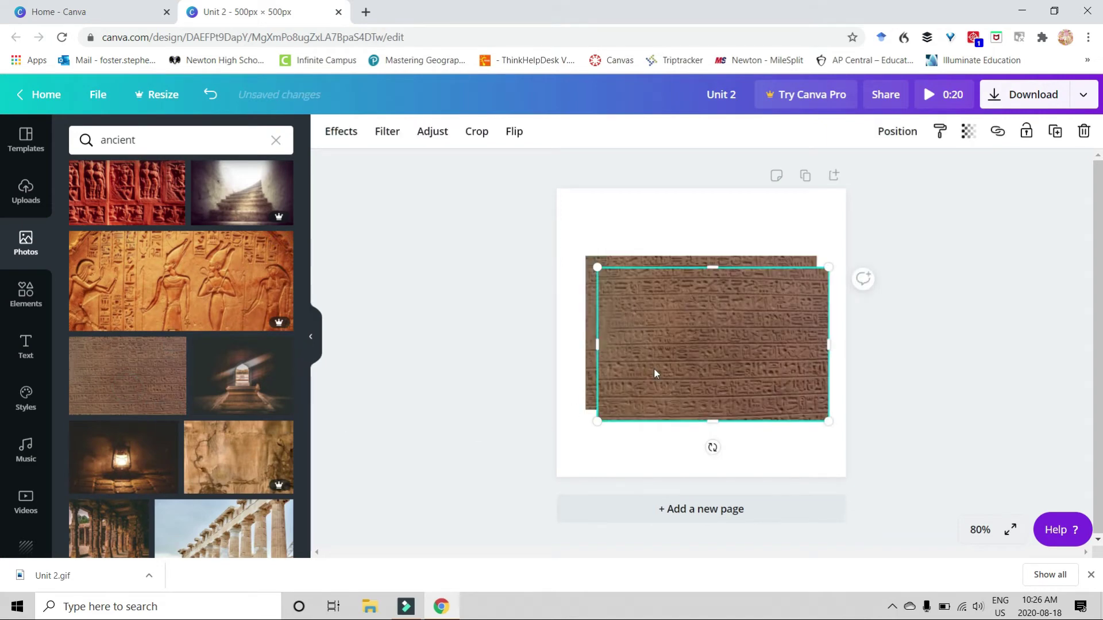
{"action": "left_click_drag", "start_coordinate": [663, 355], "coordinate": [633, 285]}
{"action": "left_click_drag", "start_coordinate": [791, 340], "coordinate": [957, 527]}
{"action": "left_click_drag", "start_coordinate": [763, 396], "coordinate": [677, 395]}
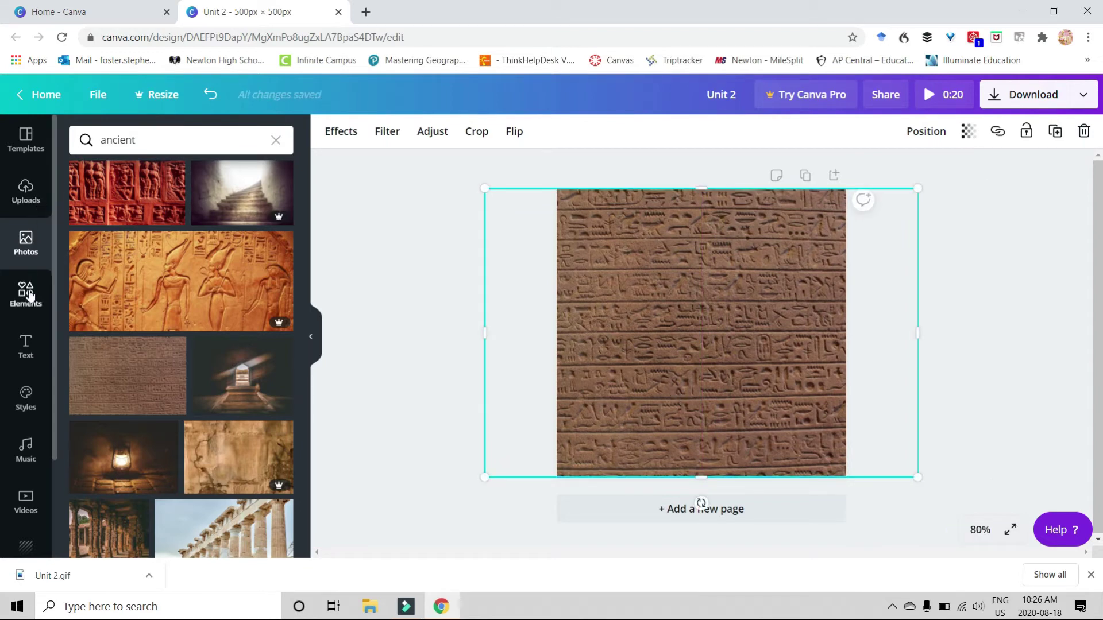
- Look through the font combinations and add a plain heading to the page over the photo
{"action": "left_click", "coordinate": [24, 351]}
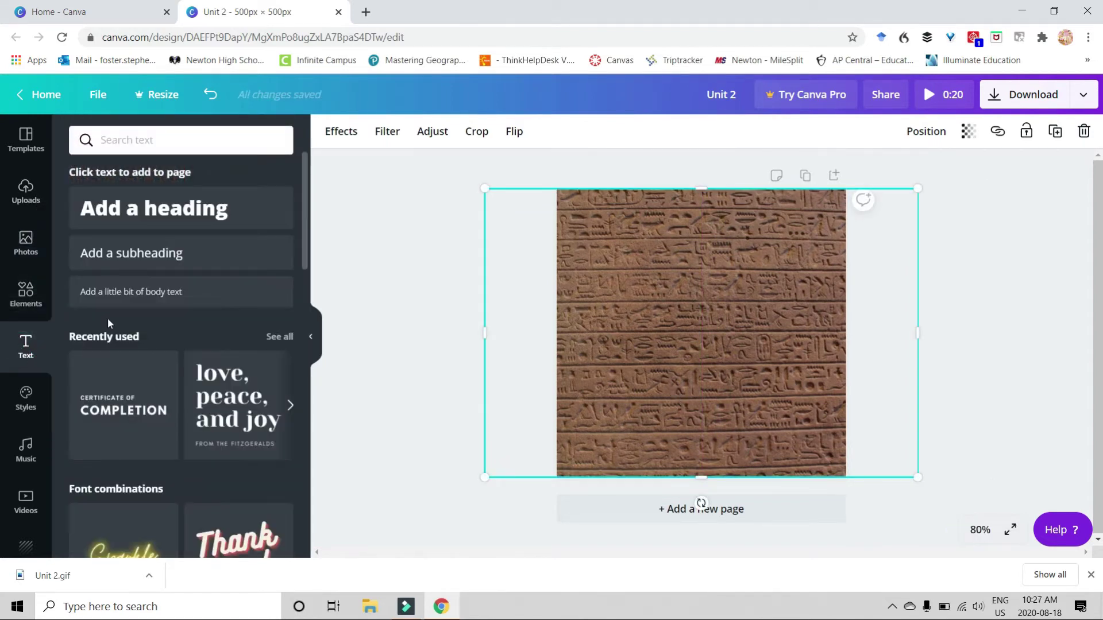
{"action": "scroll", "coordinate": [207, 364], "scroll_direction": "down", "scroll_amount": 12}
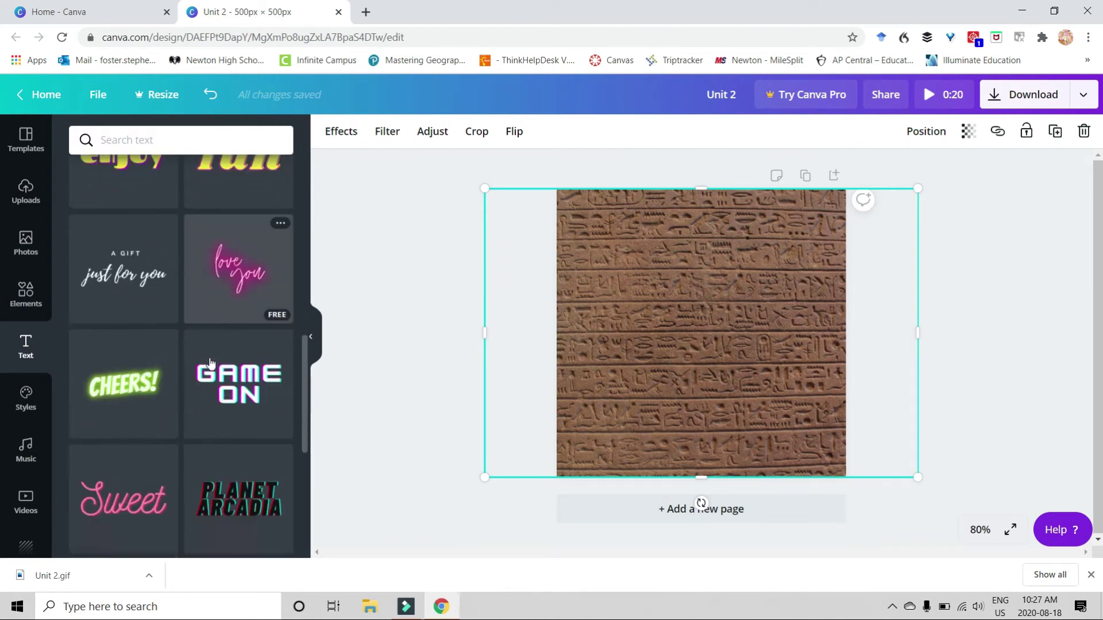
{"action": "scroll", "coordinate": [208, 363], "scroll_direction": "down", "scroll_amount": 10}
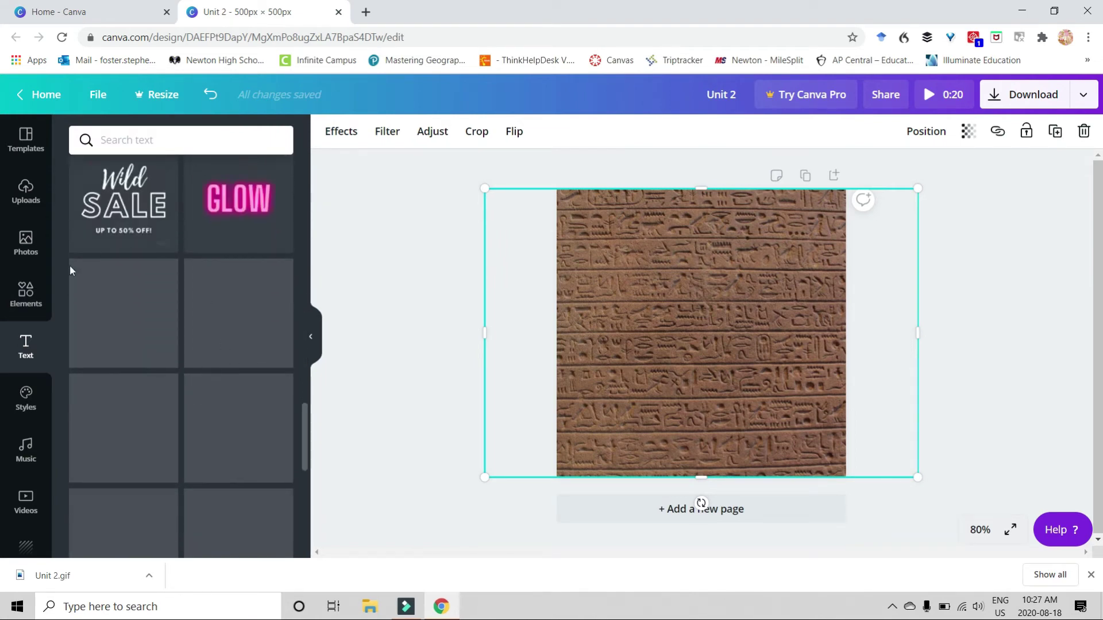
{"action": "scroll", "coordinate": [153, 284], "scroll_direction": "down", "scroll_amount": 4}
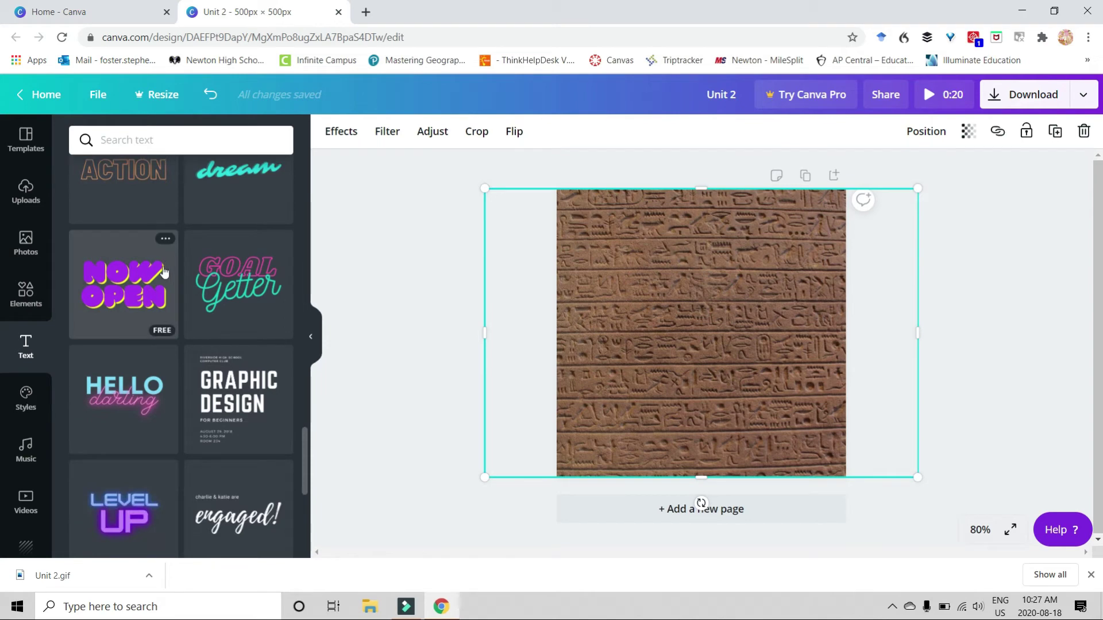
{"action": "scroll", "coordinate": [155, 322], "scroll_direction": "down", "scroll_amount": 6}
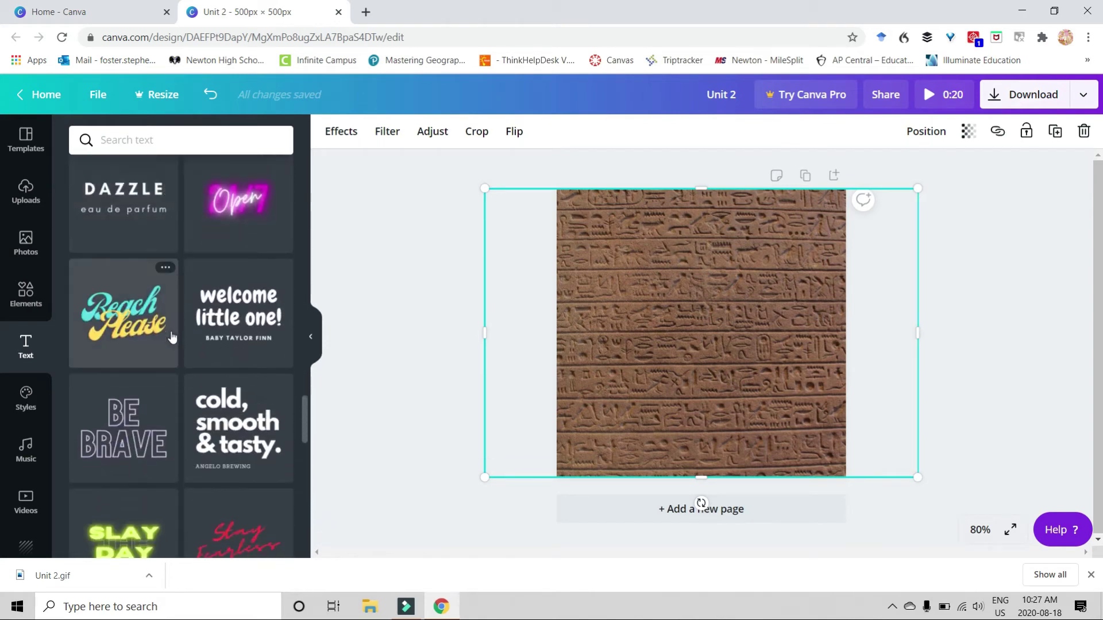
{"action": "scroll", "coordinate": [171, 338], "scroll_direction": "down", "scroll_amount": 1}
{"action": "left_click_drag", "start_coordinate": [301, 429], "coordinate": [319, 179]}
{"action": "left_click", "coordinate": [197, 172]}
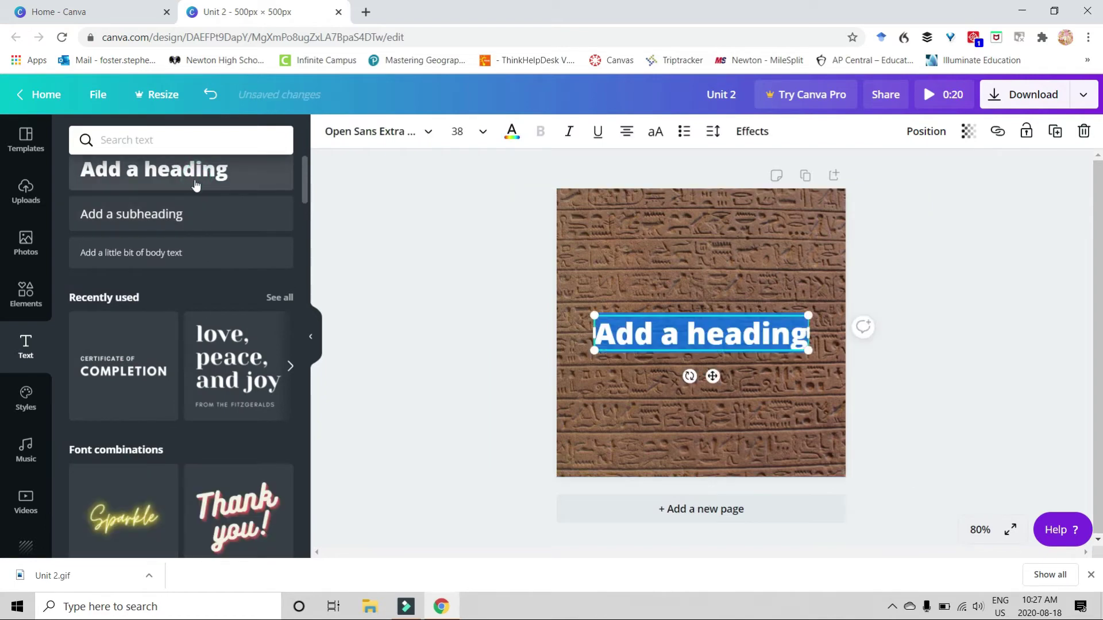
- Change the heading to "Unit 2" in the Sifonn font and shift it slightly upward
{"action": "left_click", "coordinate": [420, 136]}
{"action": "left_click", "coordinate": [93, 241]}
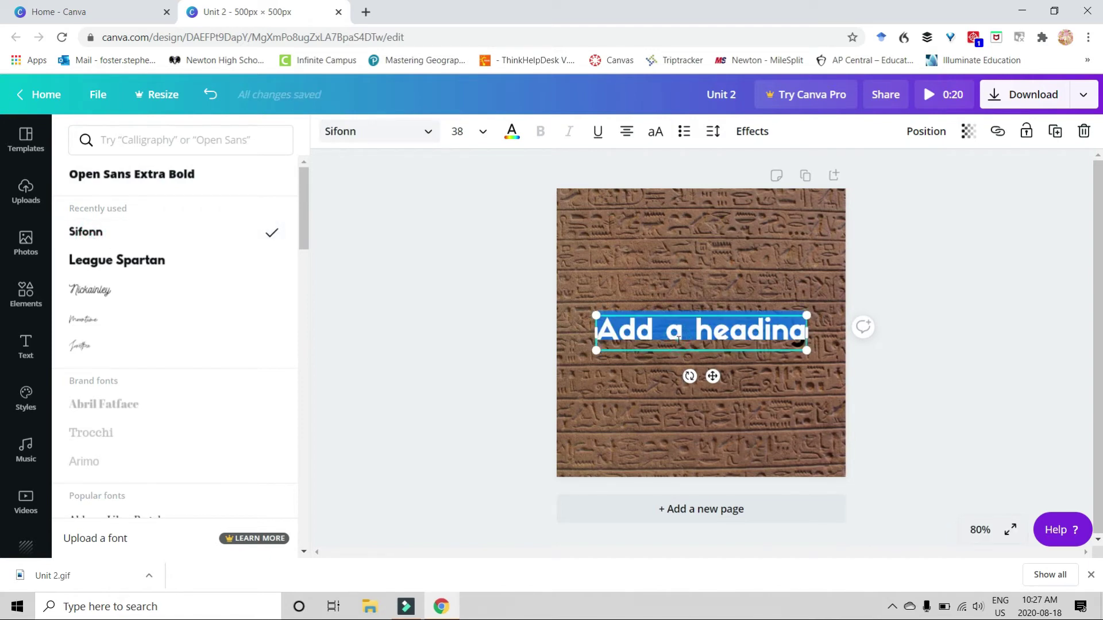
{"action": "type", "text": "Unit 2"}
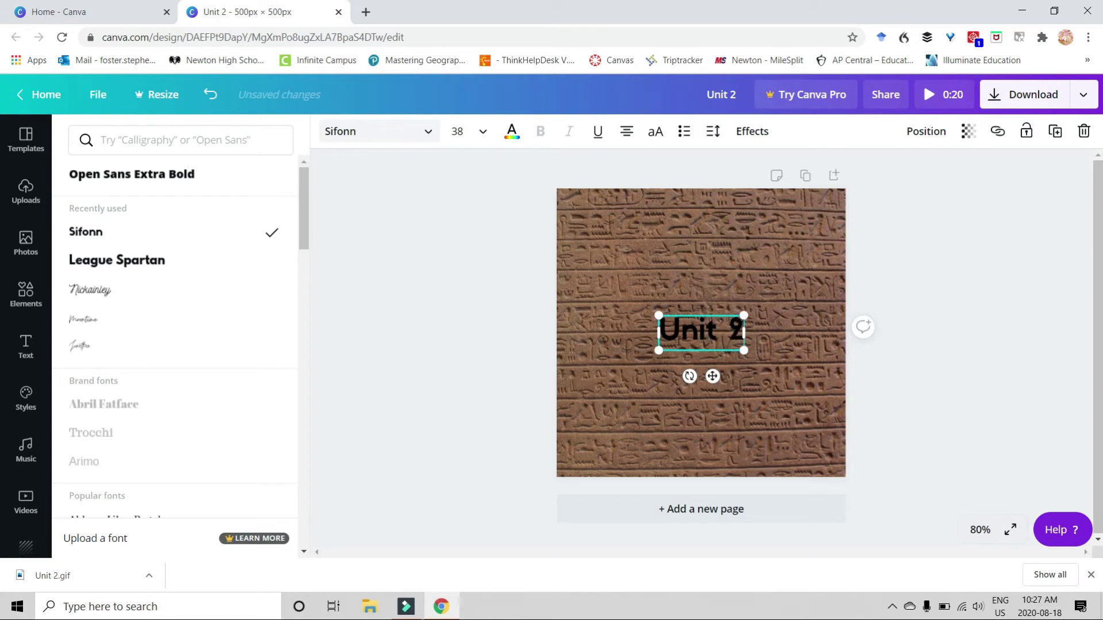
{"action": "key", "text": "Escape"}
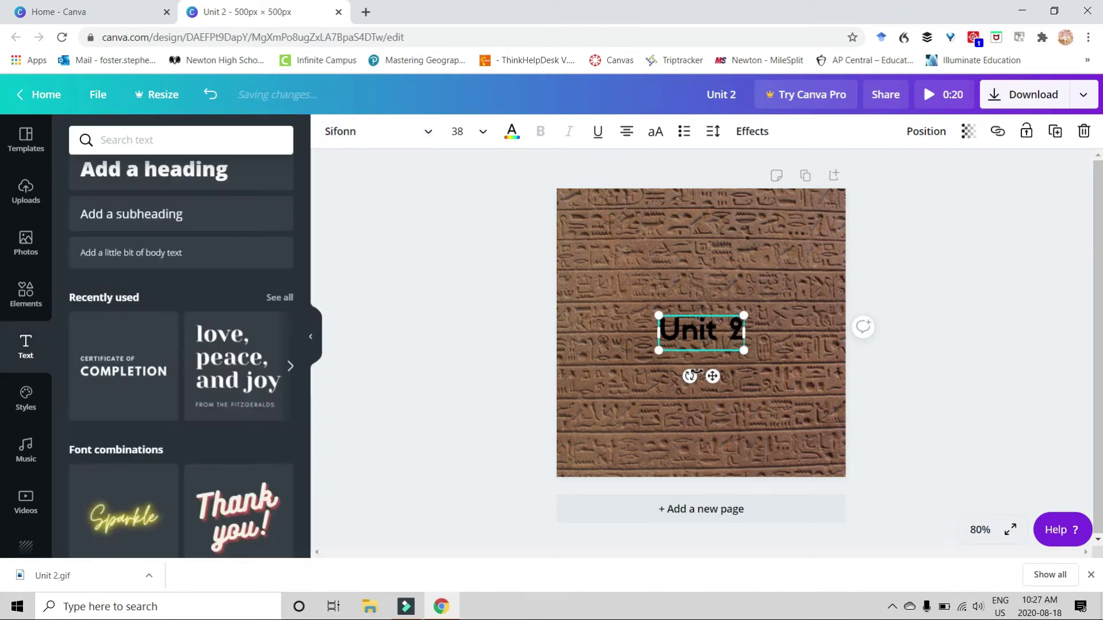
{"action": "left_click_drag", "start_coordinate": [712, 376], "coordinate": [715, 360]}
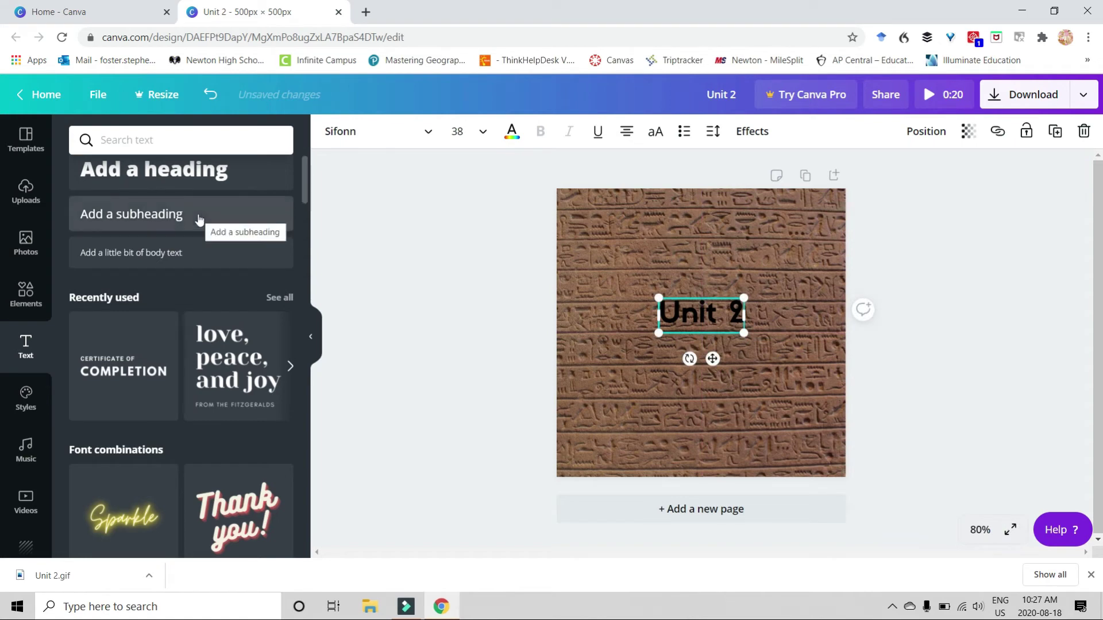
- Add a subheading reading "Ancient World" directly below the "Unit 2" heading
{"action": "left_click", "coordinate": [177, 219]}
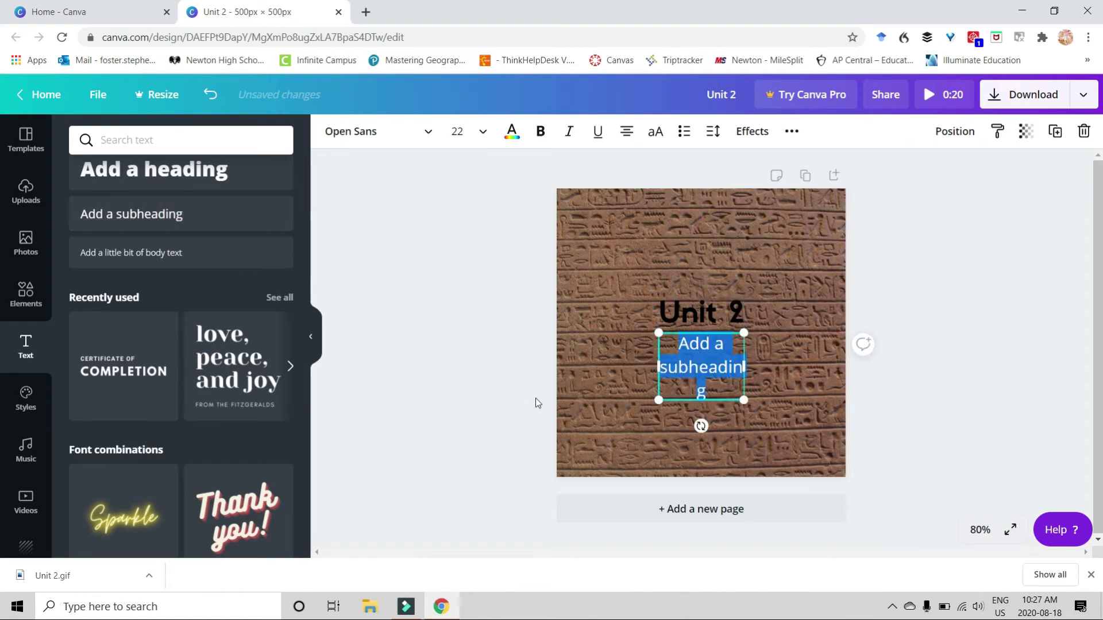
{"action": "type", "text": "Ancient"}
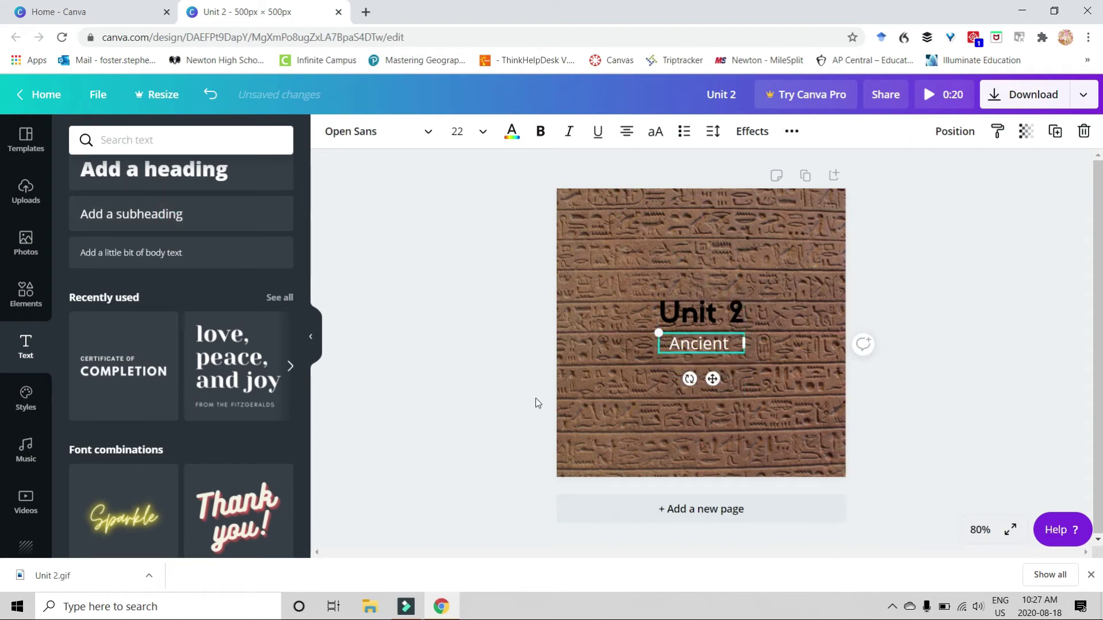
{"action": "type", "text": " World"}
{"action": "key", "text": "Return"}
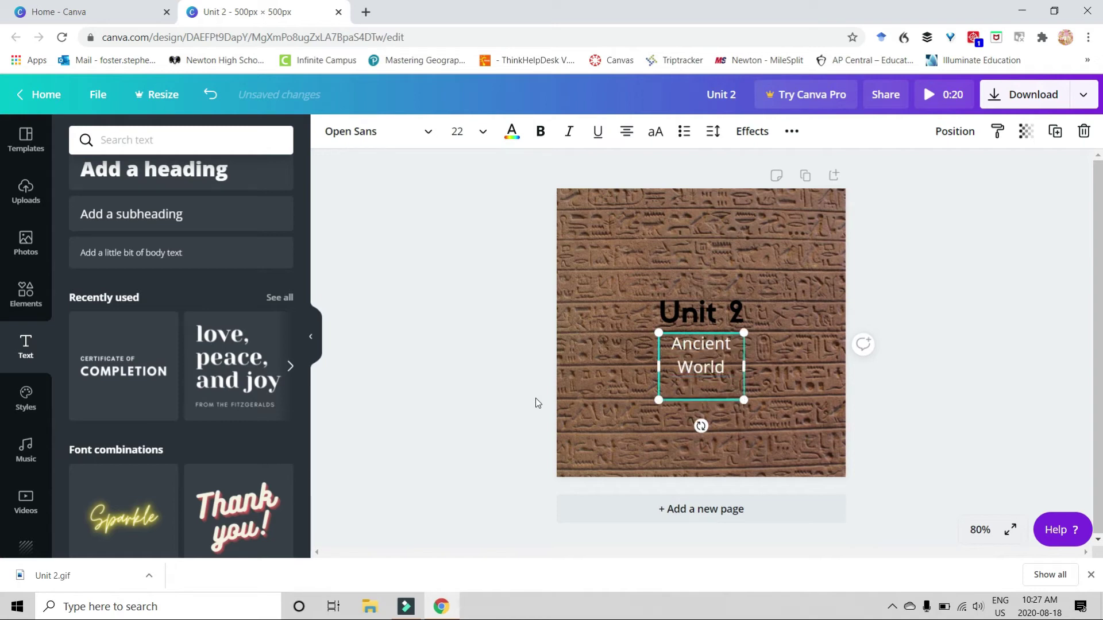
{"action": "key", "text": "BackSpace"}
{"action": "left_click", "coordinate": [1000, 351]}
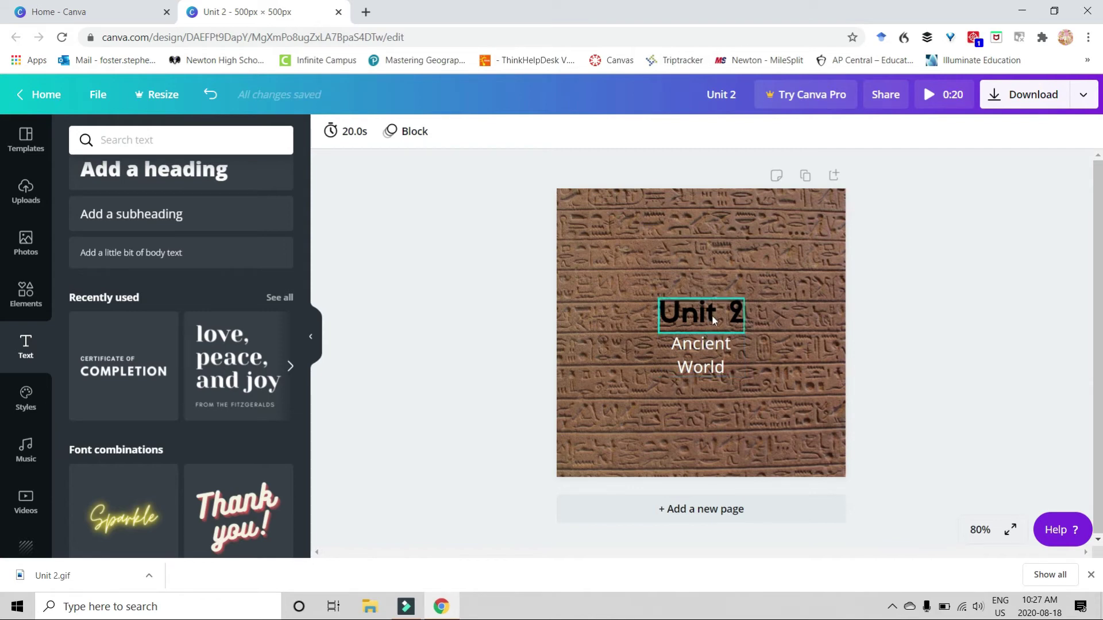
- Adjust the transparency of the hieroglyph background photo slightly
{"action": "left_click", "coordinate": [632, 257]}
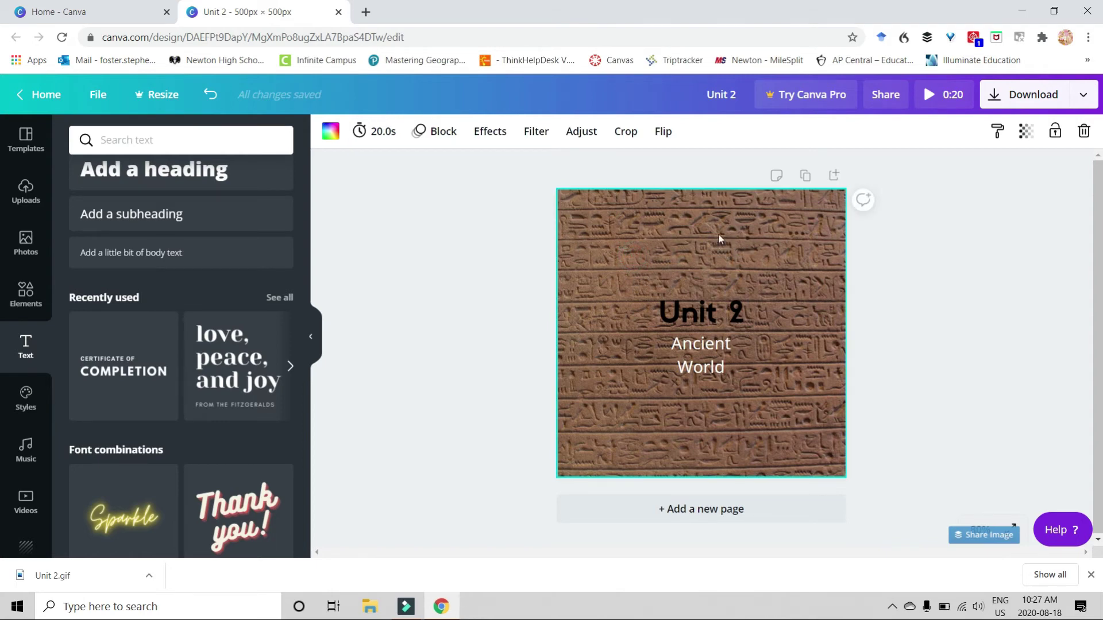
{"action": "left_click", "coordinate": [1028, 138]}
{"action": "mouse_move", "coordinate": [988, 173]}
{"action": "left_mouse_down"}
{"action": "mouse_move", "coordinate": [964, 171]}
{"action": "mouse_move", "coordinate": [994, 173]}
{"action": "left_mouse_up"}
{"action": "left_click", "coordinate": [1011, 241]}
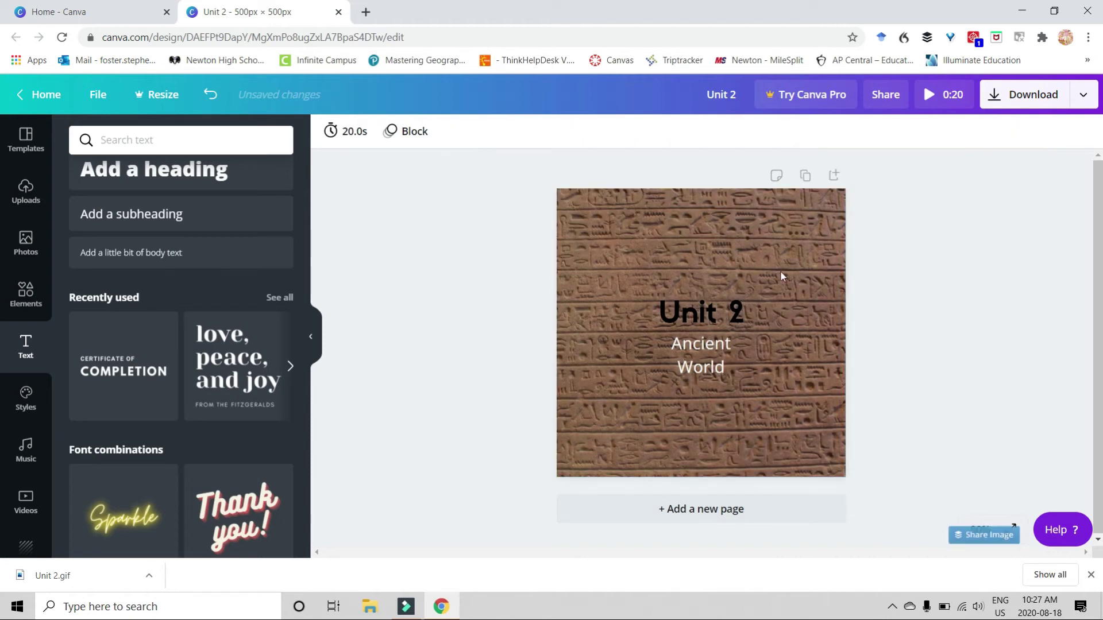
{"action": "left_click", "coordinate": [655, 246]}
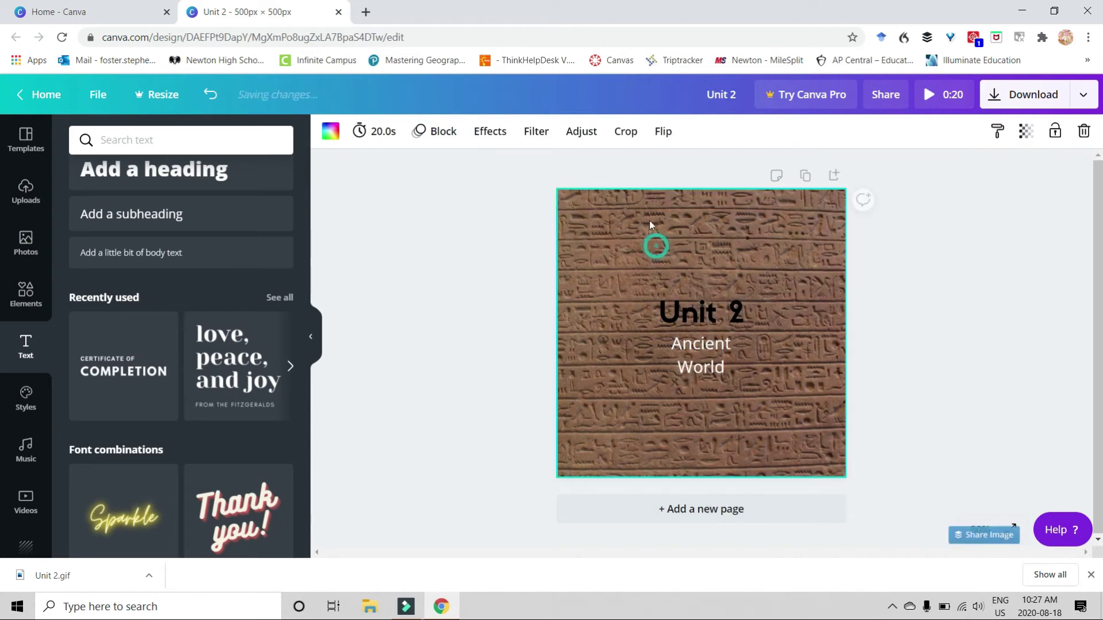
{"action": "left_click", "coordinate": [380, 132]}
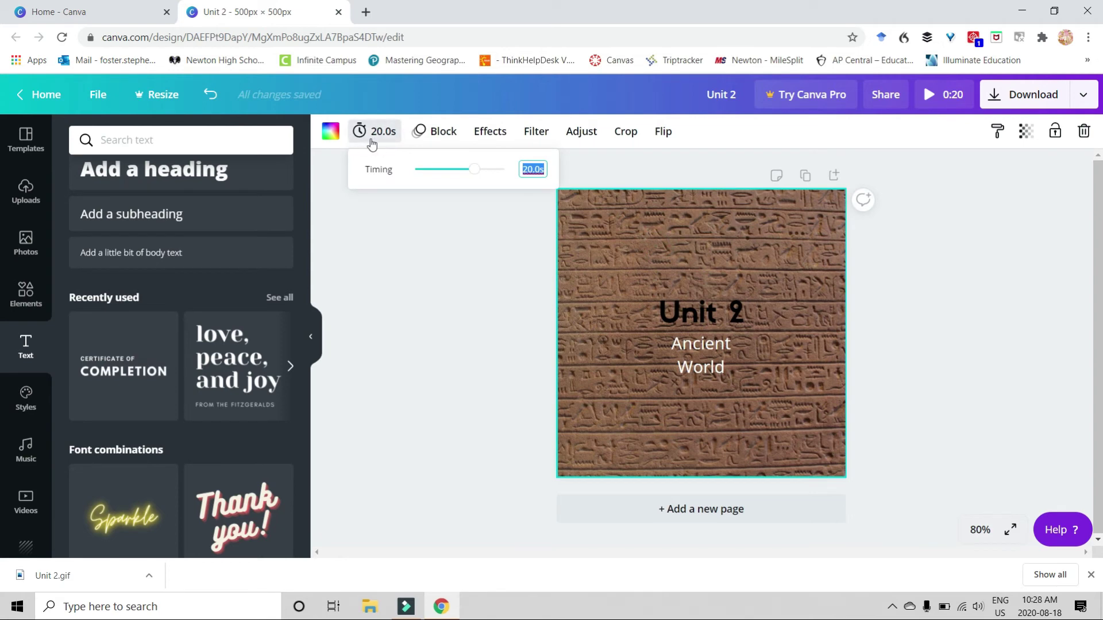
{"action": "left_click", "coordinate": [412, 256]}
- Apply the Canvas effect from the Screen effects group to the hieroglyph background photo
{"action": "left_click", "coordinate": [625, 240]}
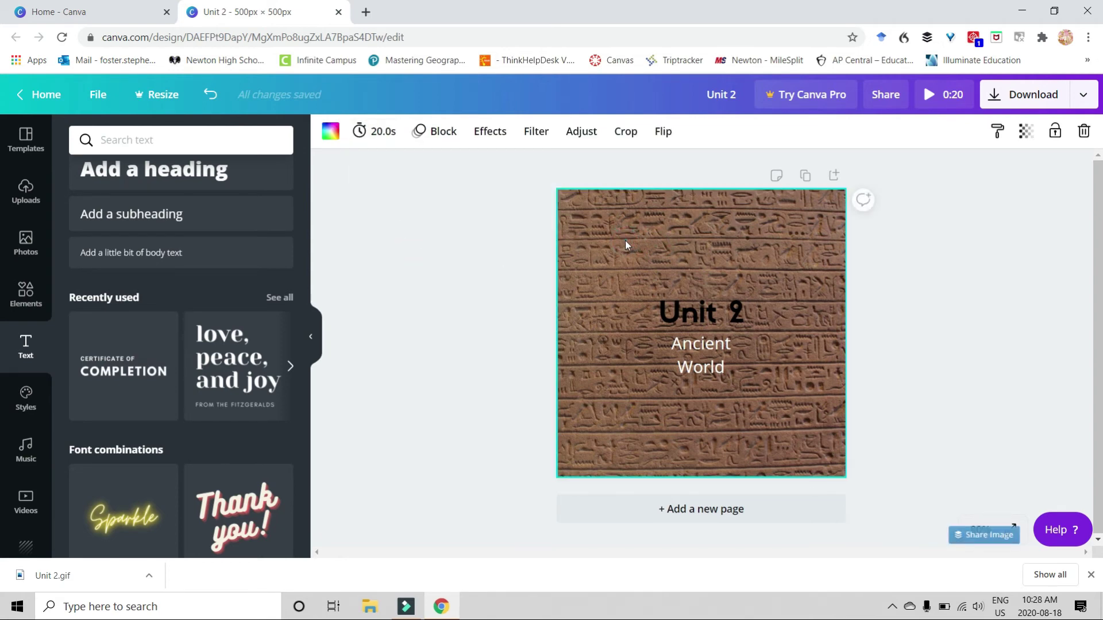
{"action": "left_click", "coordinate": [489, 138]}
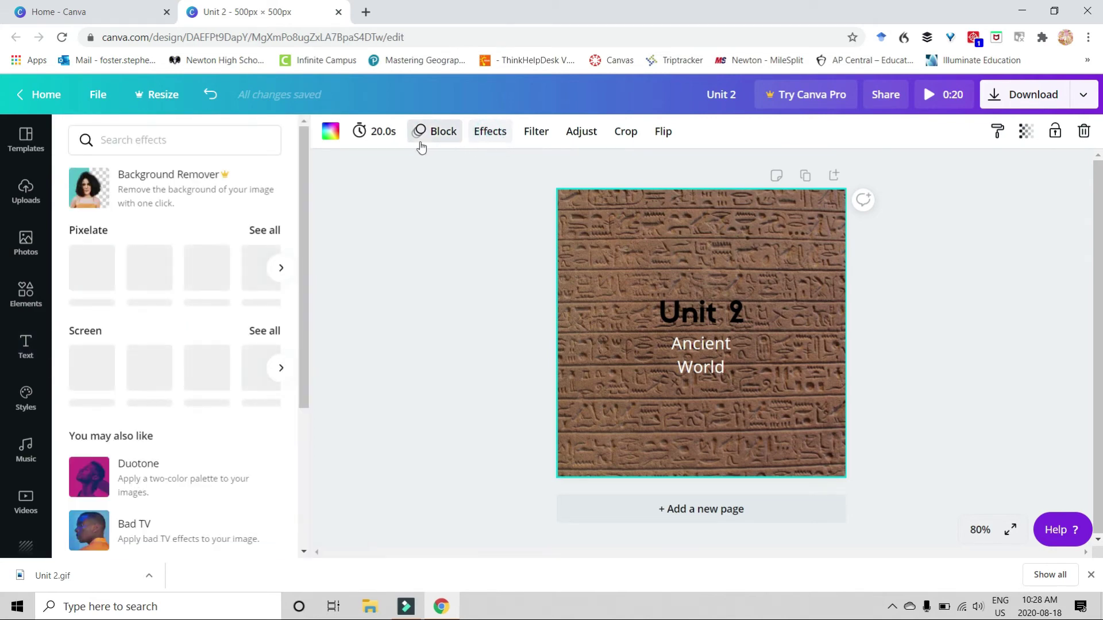
{"action": "left_click", "coordinate": [279, 370]}
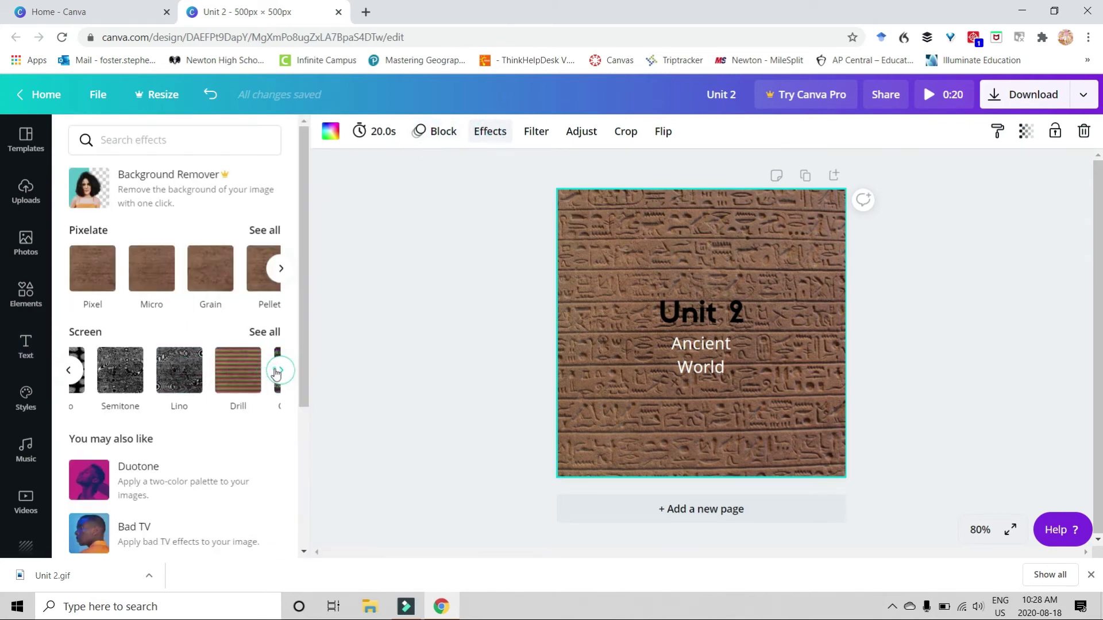
{"action": "left_click", "coordinate": [165, 362]}
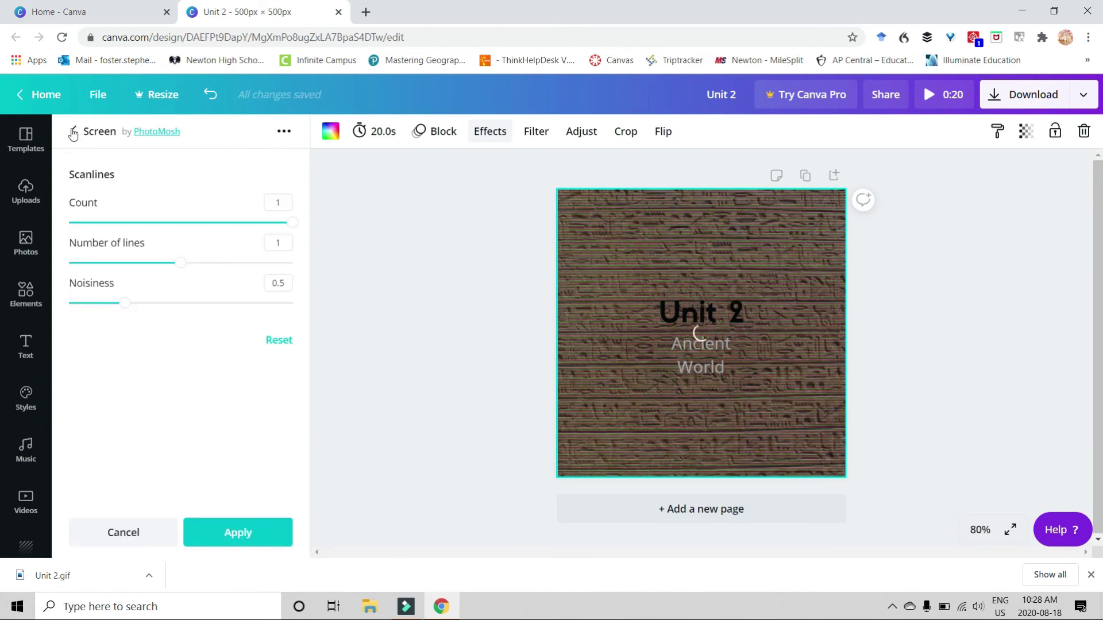
{"action": "left_click", "coordinate": [73, 133]}
{"action": "left_click", "coordinate": [279, 370]}
{"action": "left_click", "coordinate": [279, 370]}
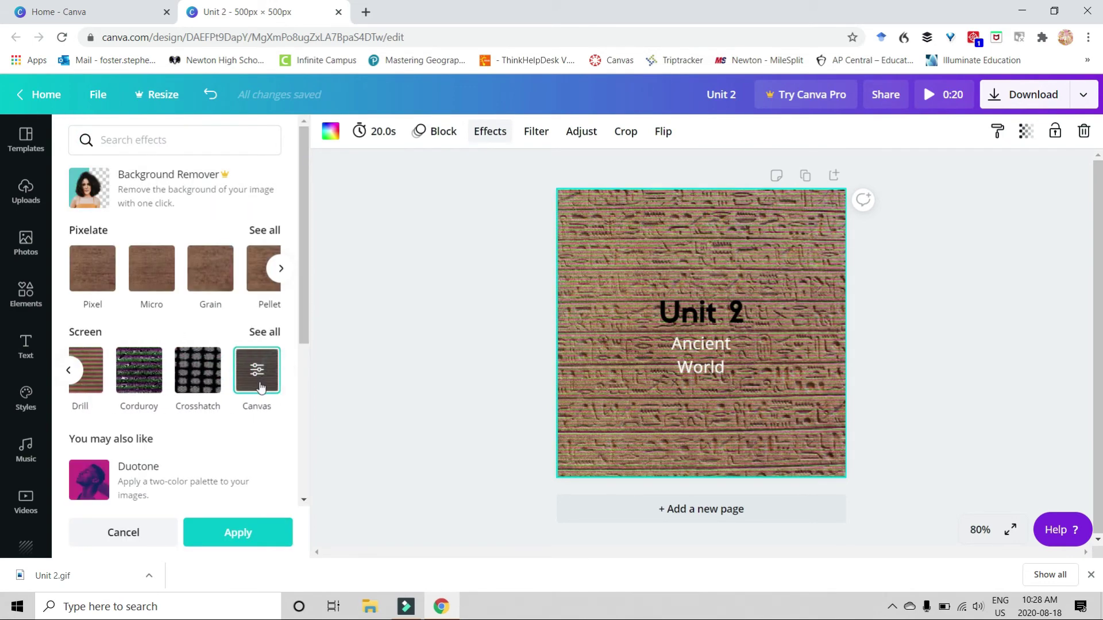
{"action": "left_click", "coordinate": [259, 388]}
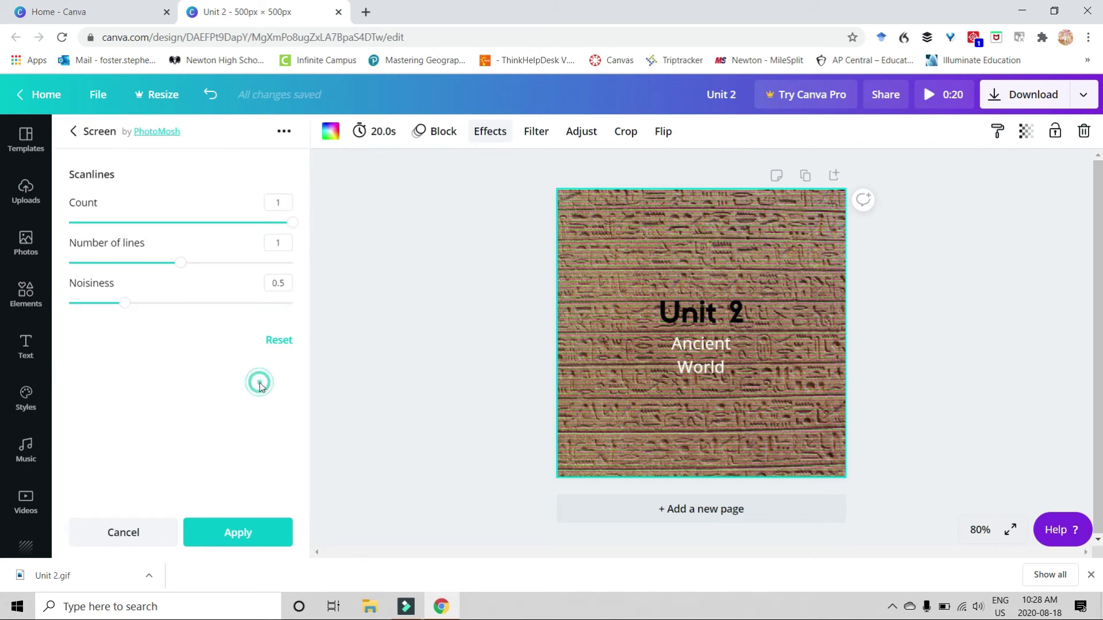
{"action": "left_click", "coordinate": [221, 539]}
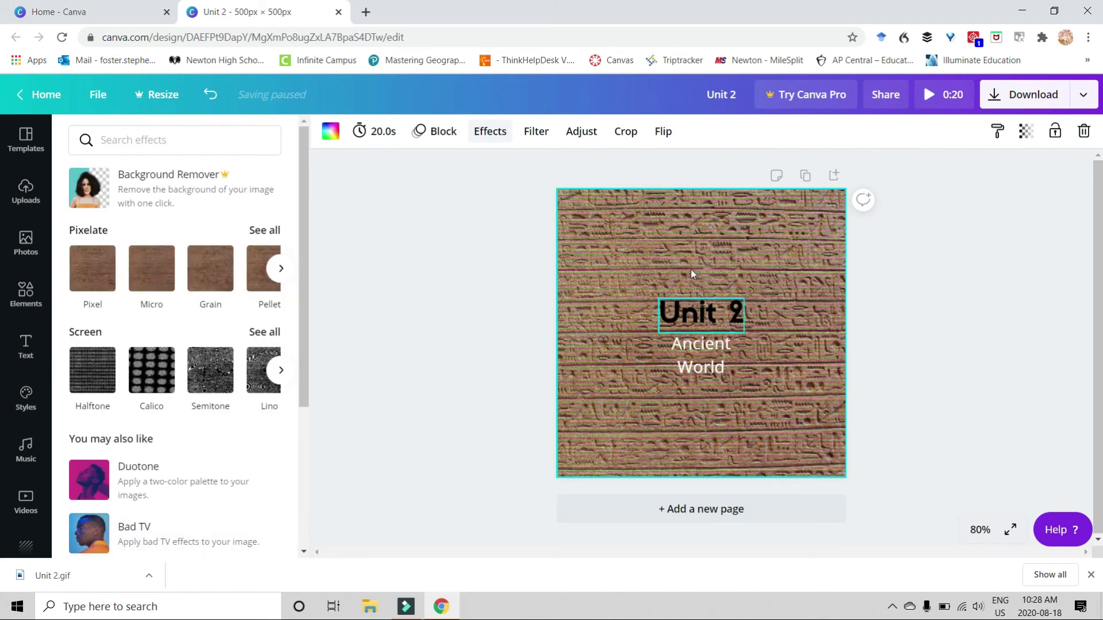
{"action": "left_click", "coordinate": [688, 315]}
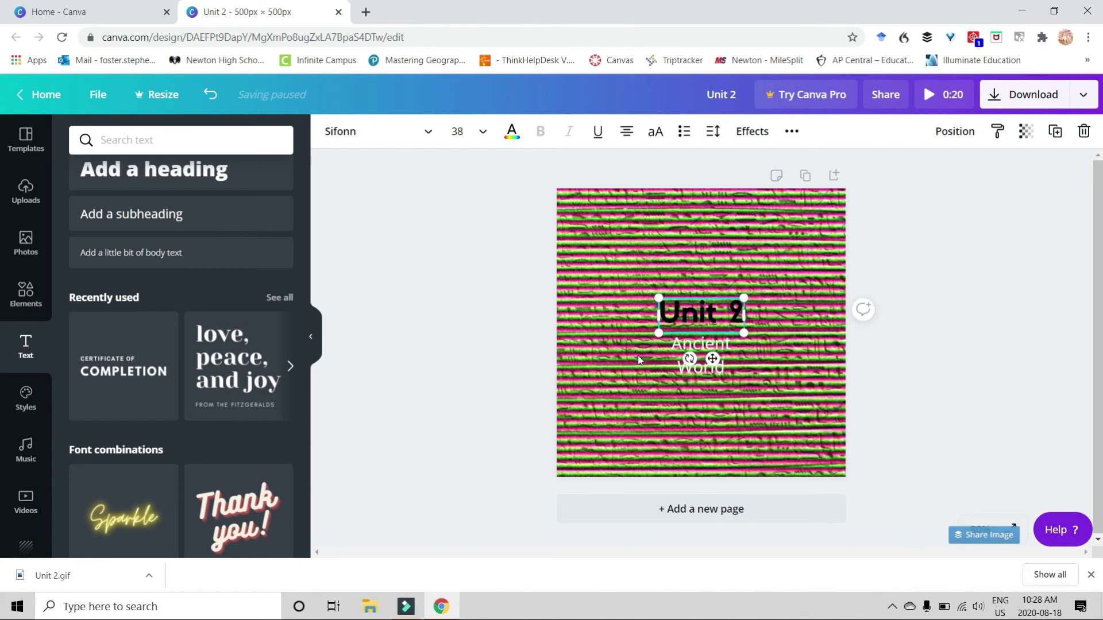
{"action": "left_click", "coordinate": [582, 263]}
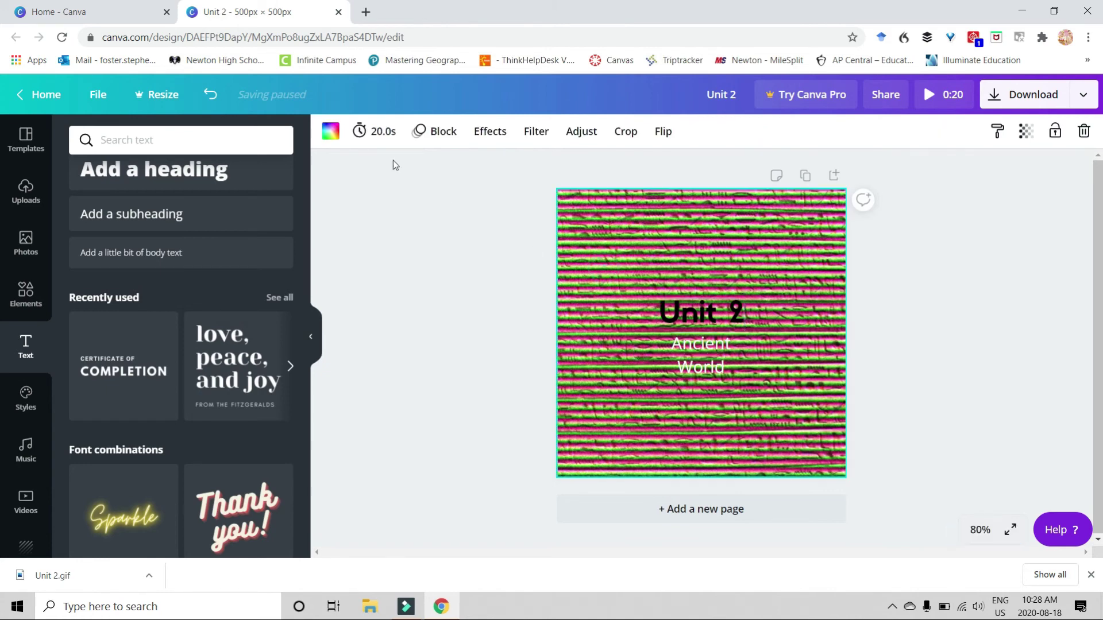
{"action": "left_click", "coordinate": [377, 137]}
{"action": "left_click", "coordinate": [484, 232]}
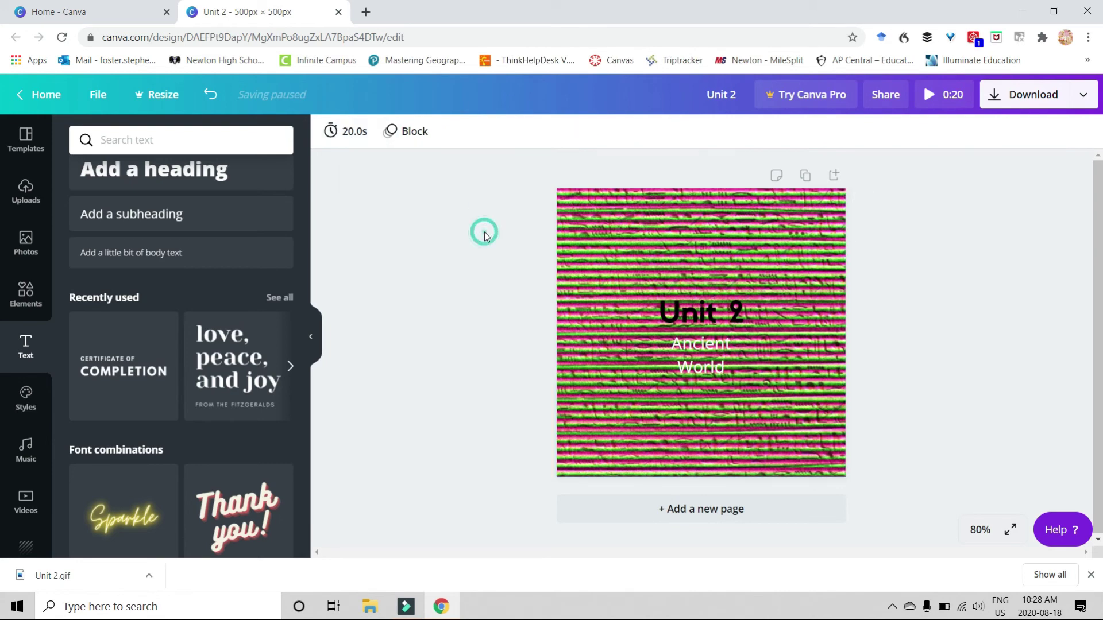
- Download the design as a PNG and dismiss the Pro trial offer to return to editing
{"action": "left_click", "coordinate": [1012, 106]}
{"action": "left_click", "coordinate": [966, 194]}
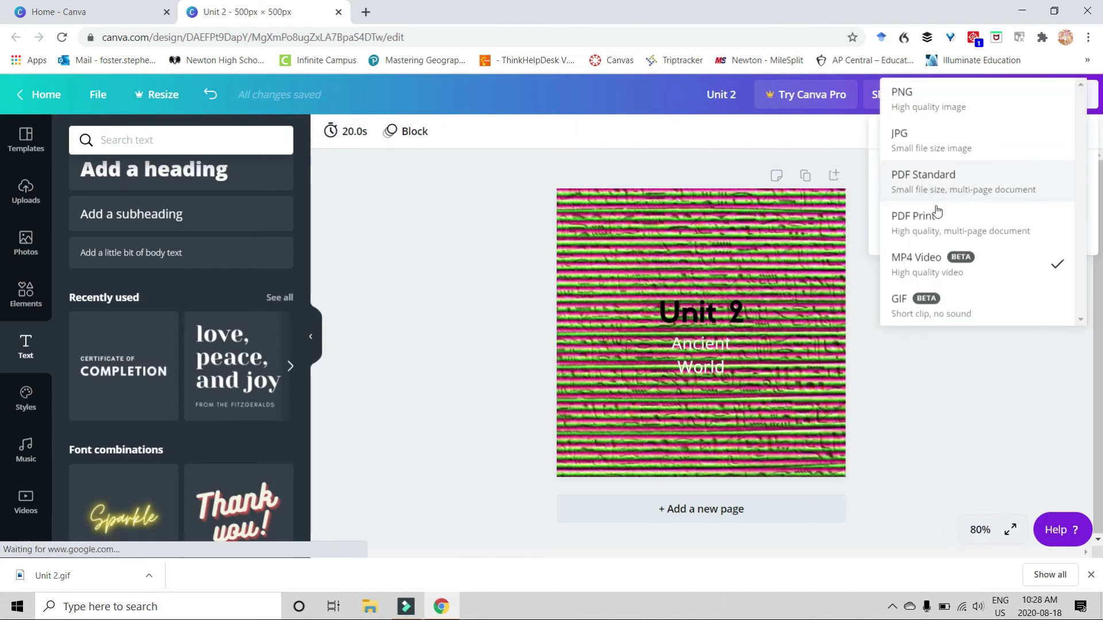
{"action": "left_click", "coordinate": [931, 106]}
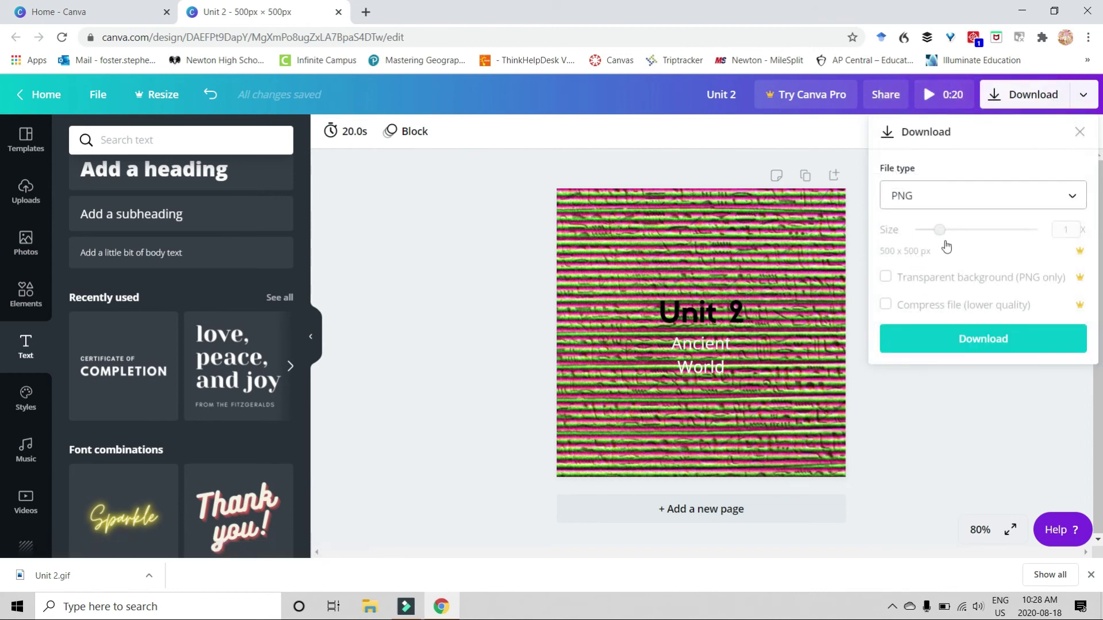
{"action": "left_click", "coordinate": [949, 326]}
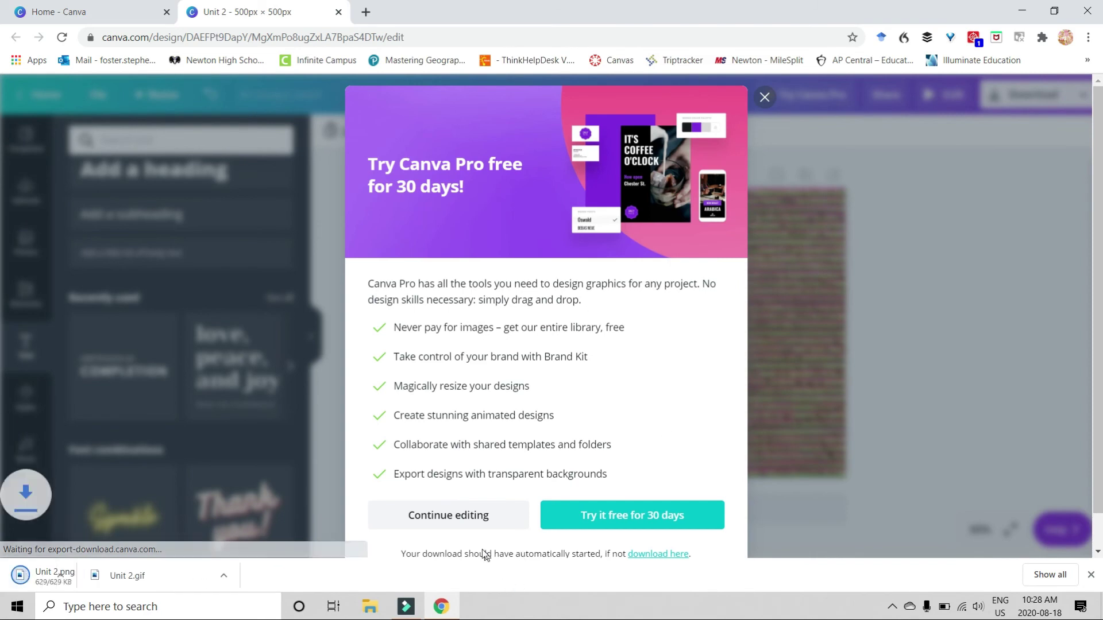
{"action": "left_click", "coordinate": [481, 523]}
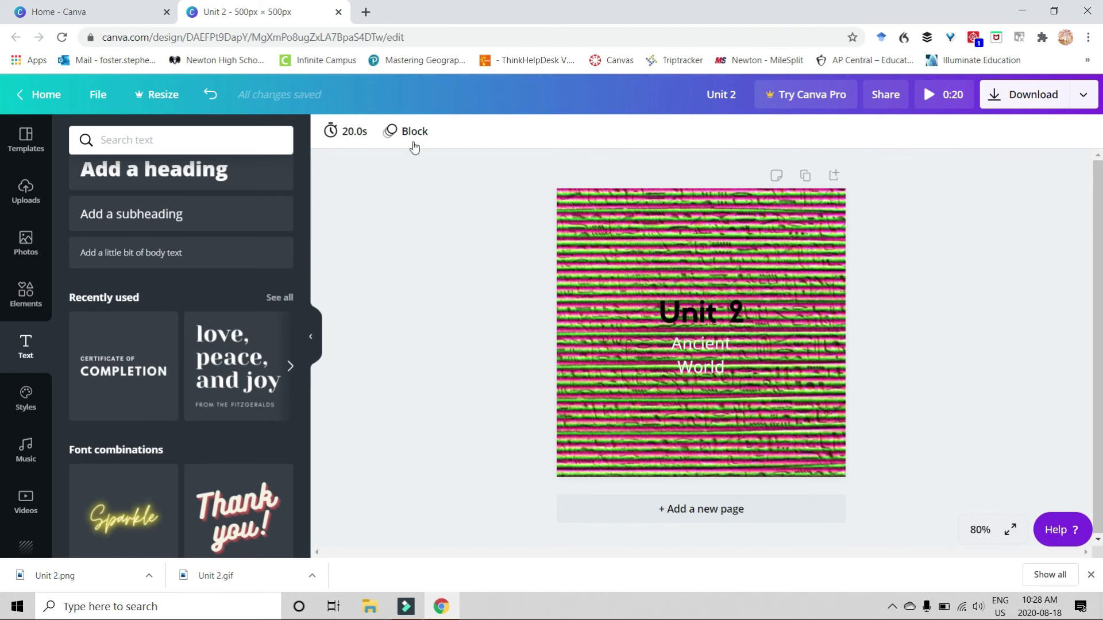
- Switch to the Canvas learning site in a new browser tab and open the 45.0830000 1 World History course
{"action": "left_click", "coordinate": [366, 12]}
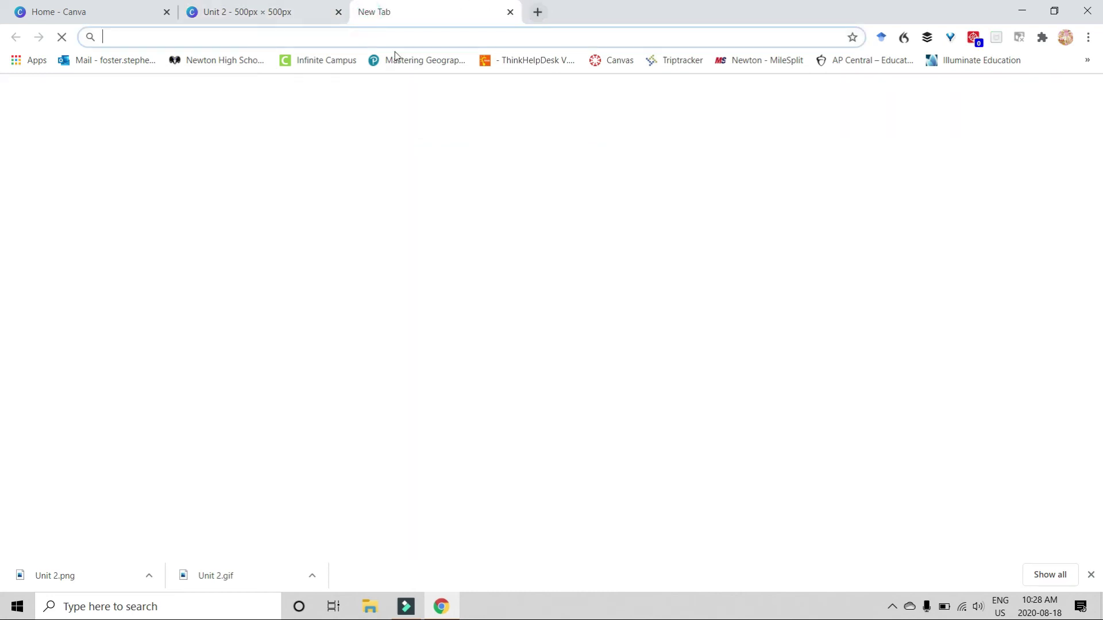
{"action": "left_click", "coordinate": [601, 62]}
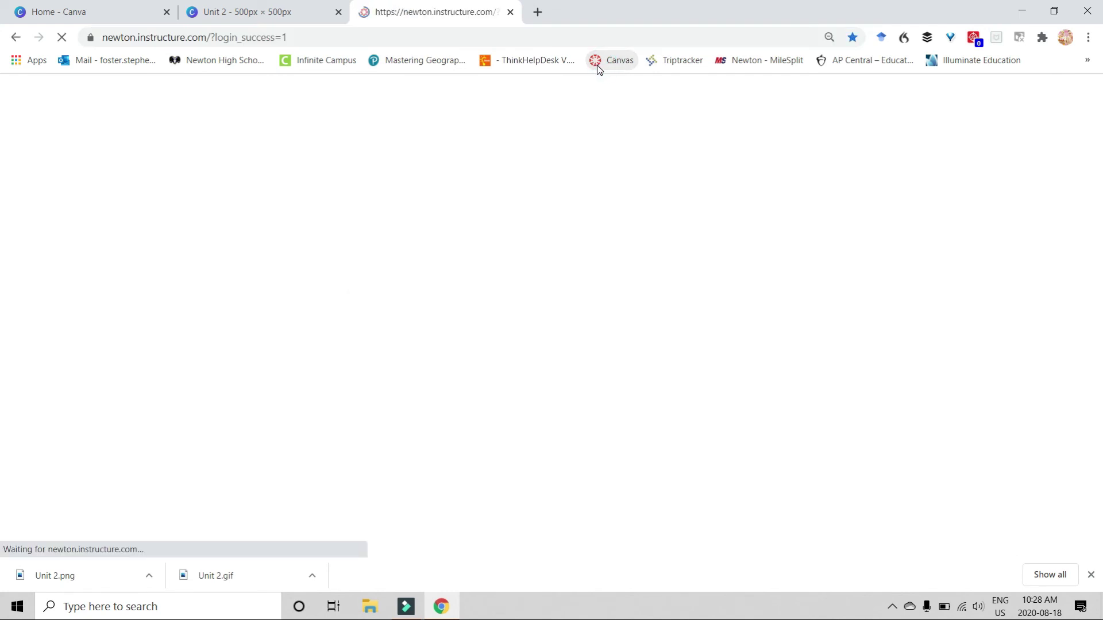
{"action": "scroll", "coordinate": [270, 261], "scroll_direction": "down", "scroll_amount": 5}
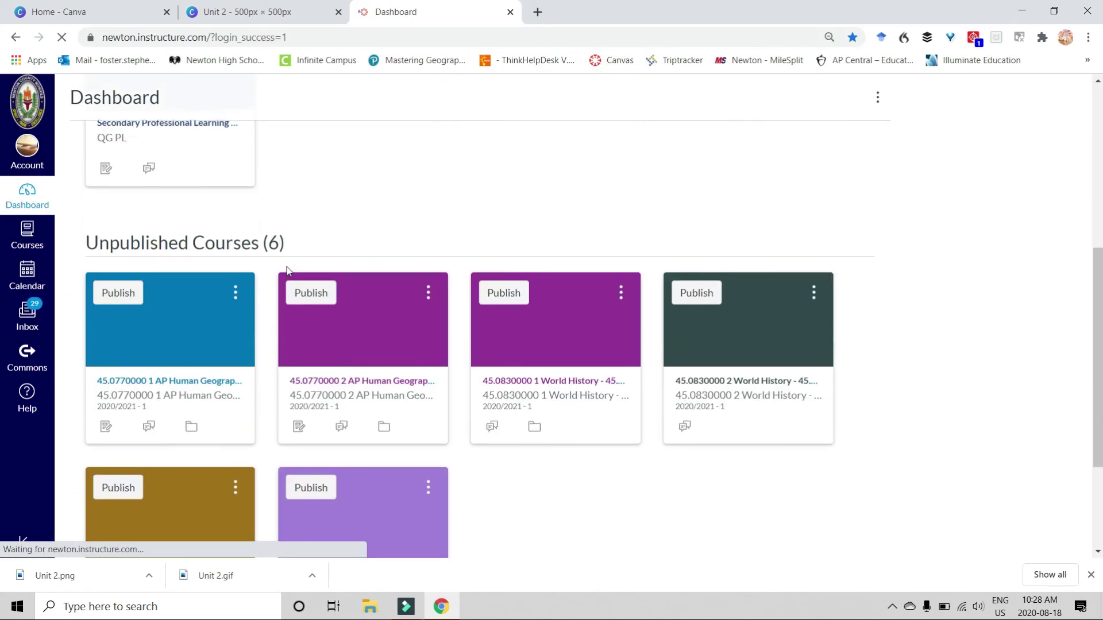
{"action": "left_click", "coordinate": [491, 397]}
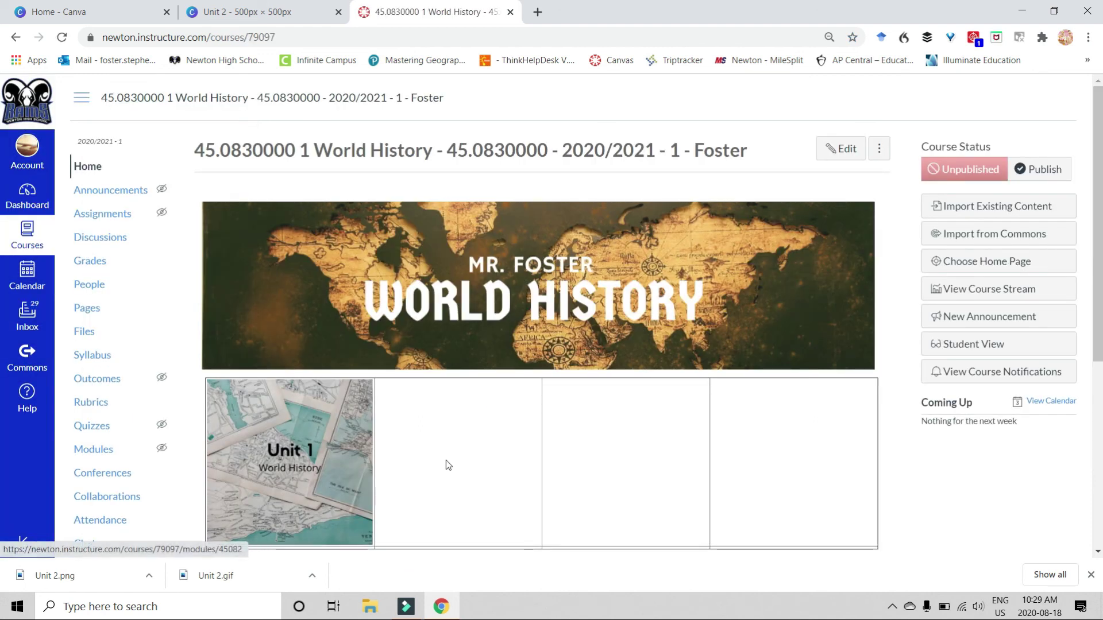
- Open the World History course's home page for editing and bring its content editor into view
{"action": "left_click", "coordinate": [843, 159]}
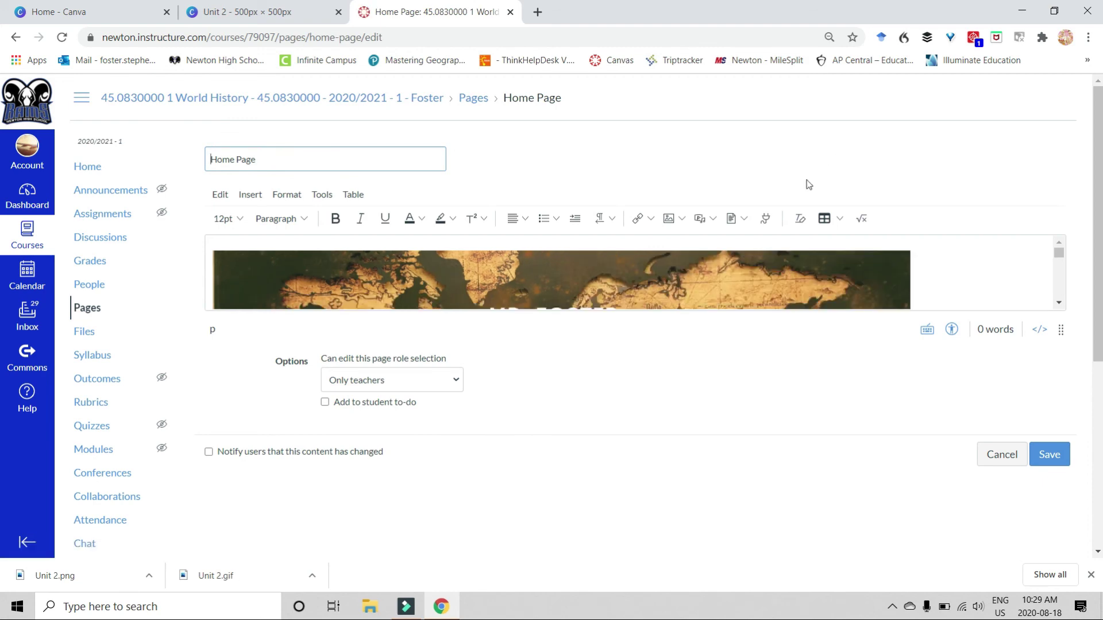
{"action": "scroll", "coordinate": [755, 200], "scroll_direction": "down", "scroll_amount": 3}
{"action": "scroll", "coordinate": [766, 211], "scroll_direction": "up", "scroll_amount": 3}
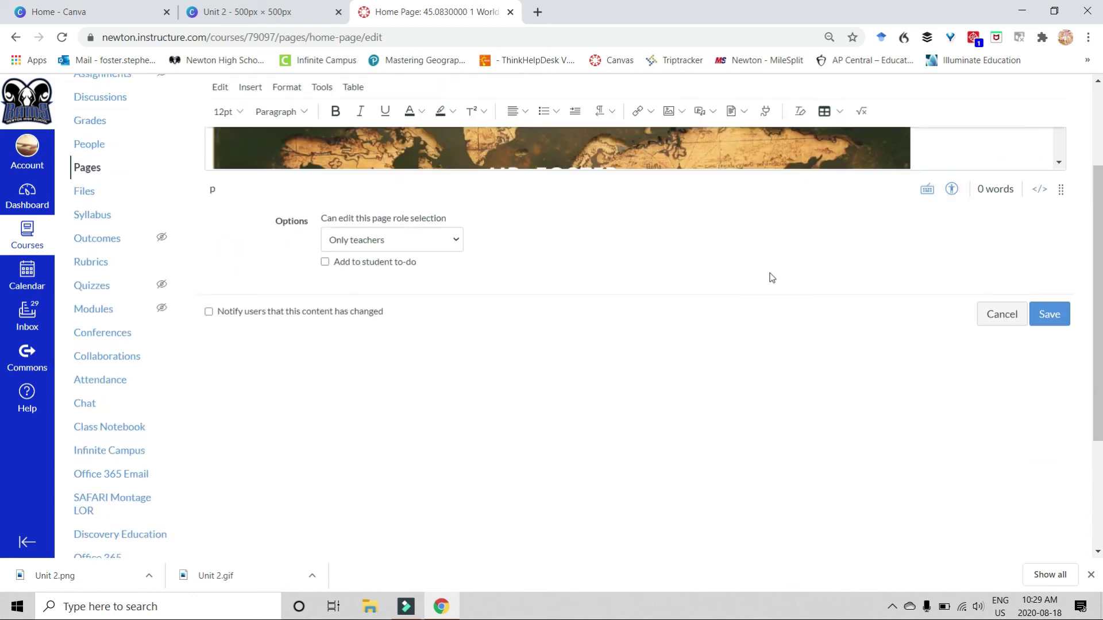